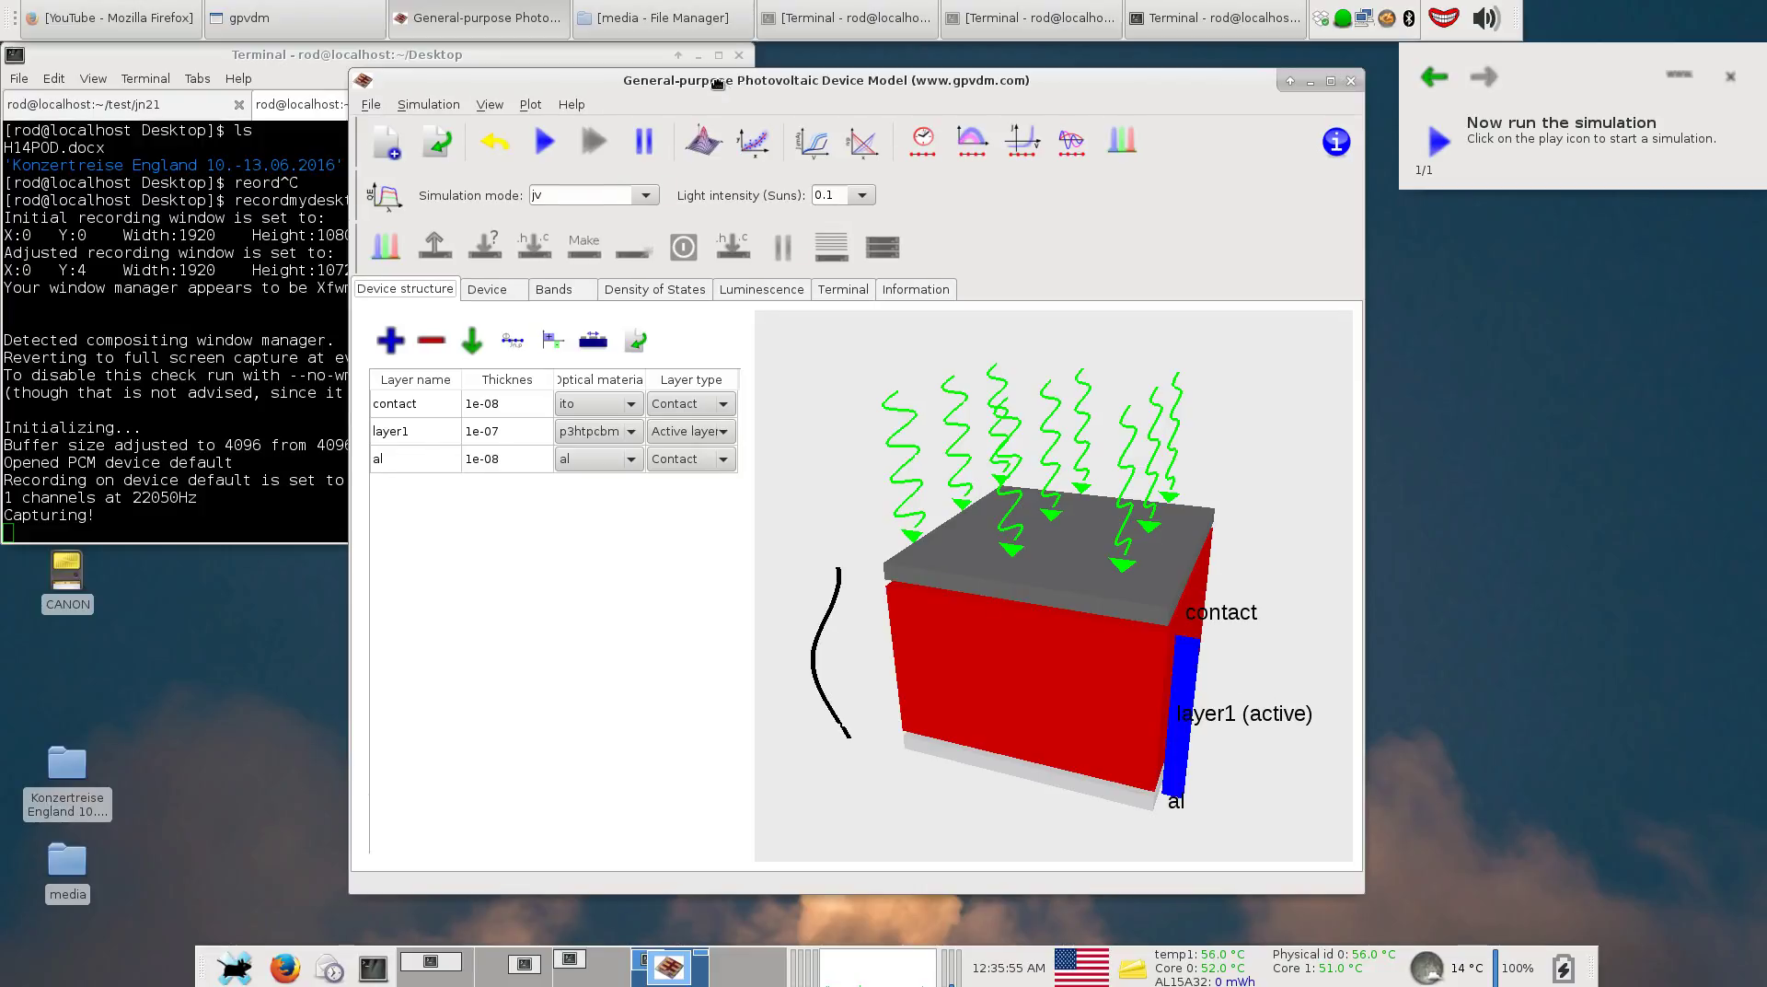
# Browse the contact's optical materials, leaving the material as ito.
pyautogui.moveTo(725, 89); pyautogui.dragTo(703, 89)
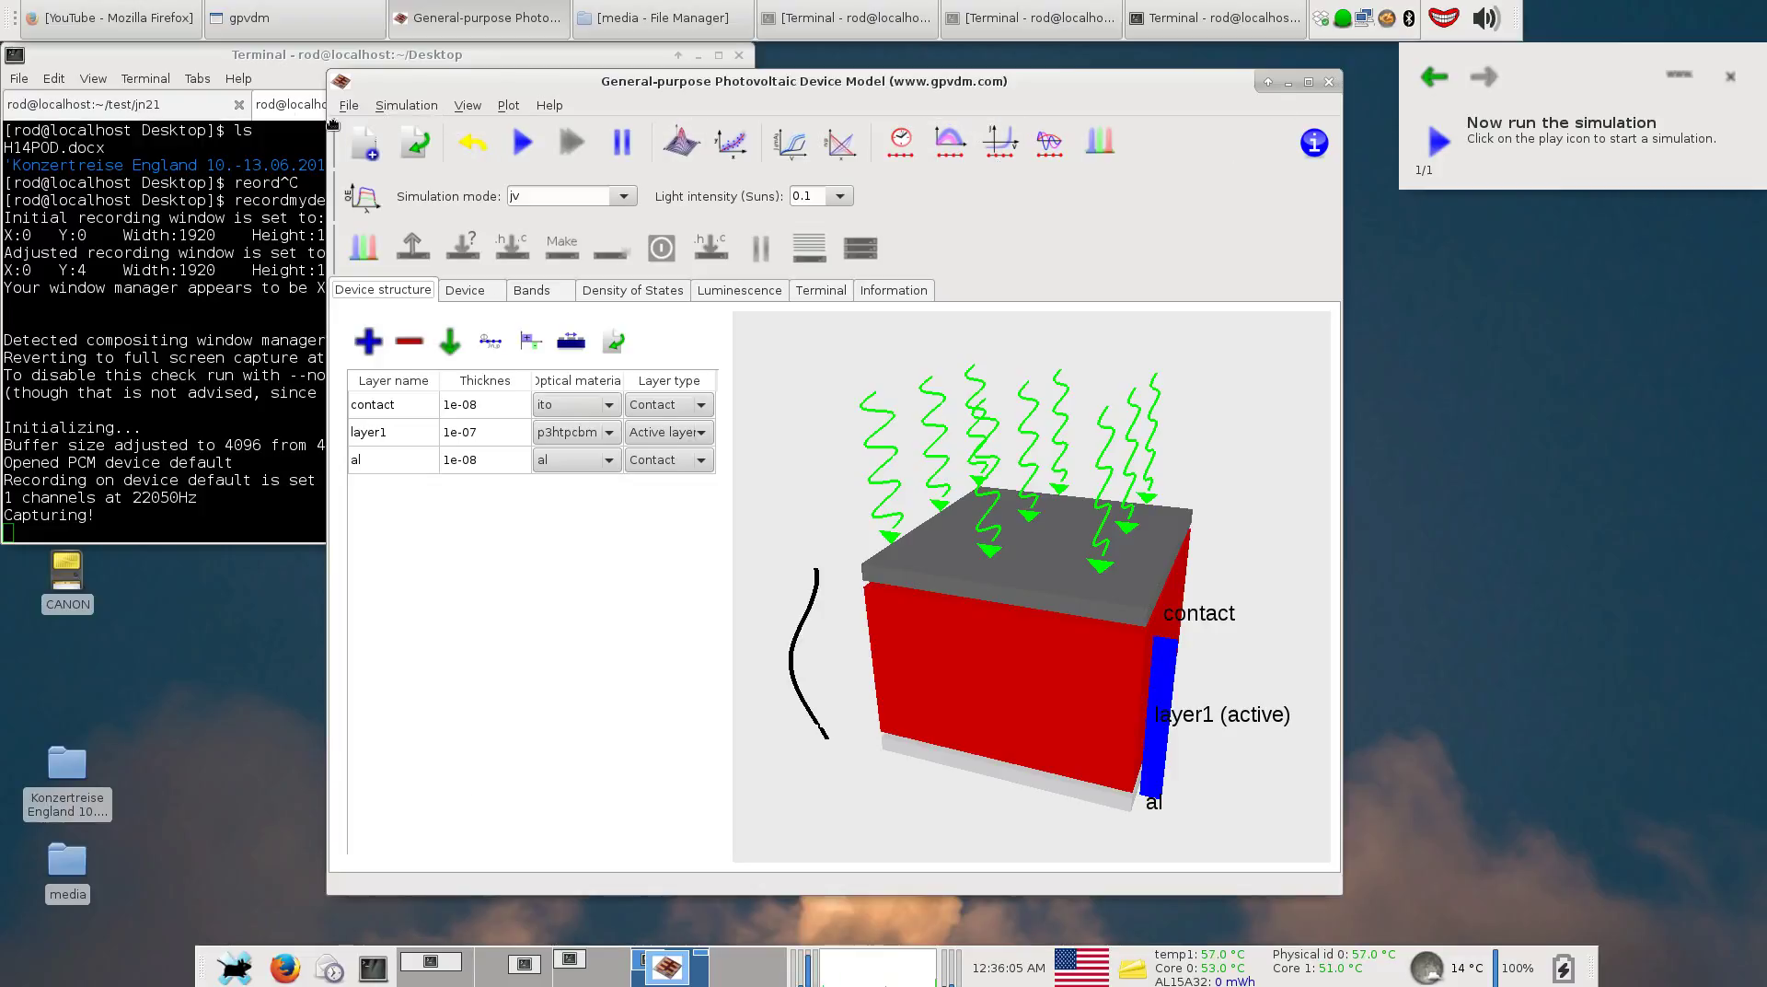
pyautogui.click(530, 404)
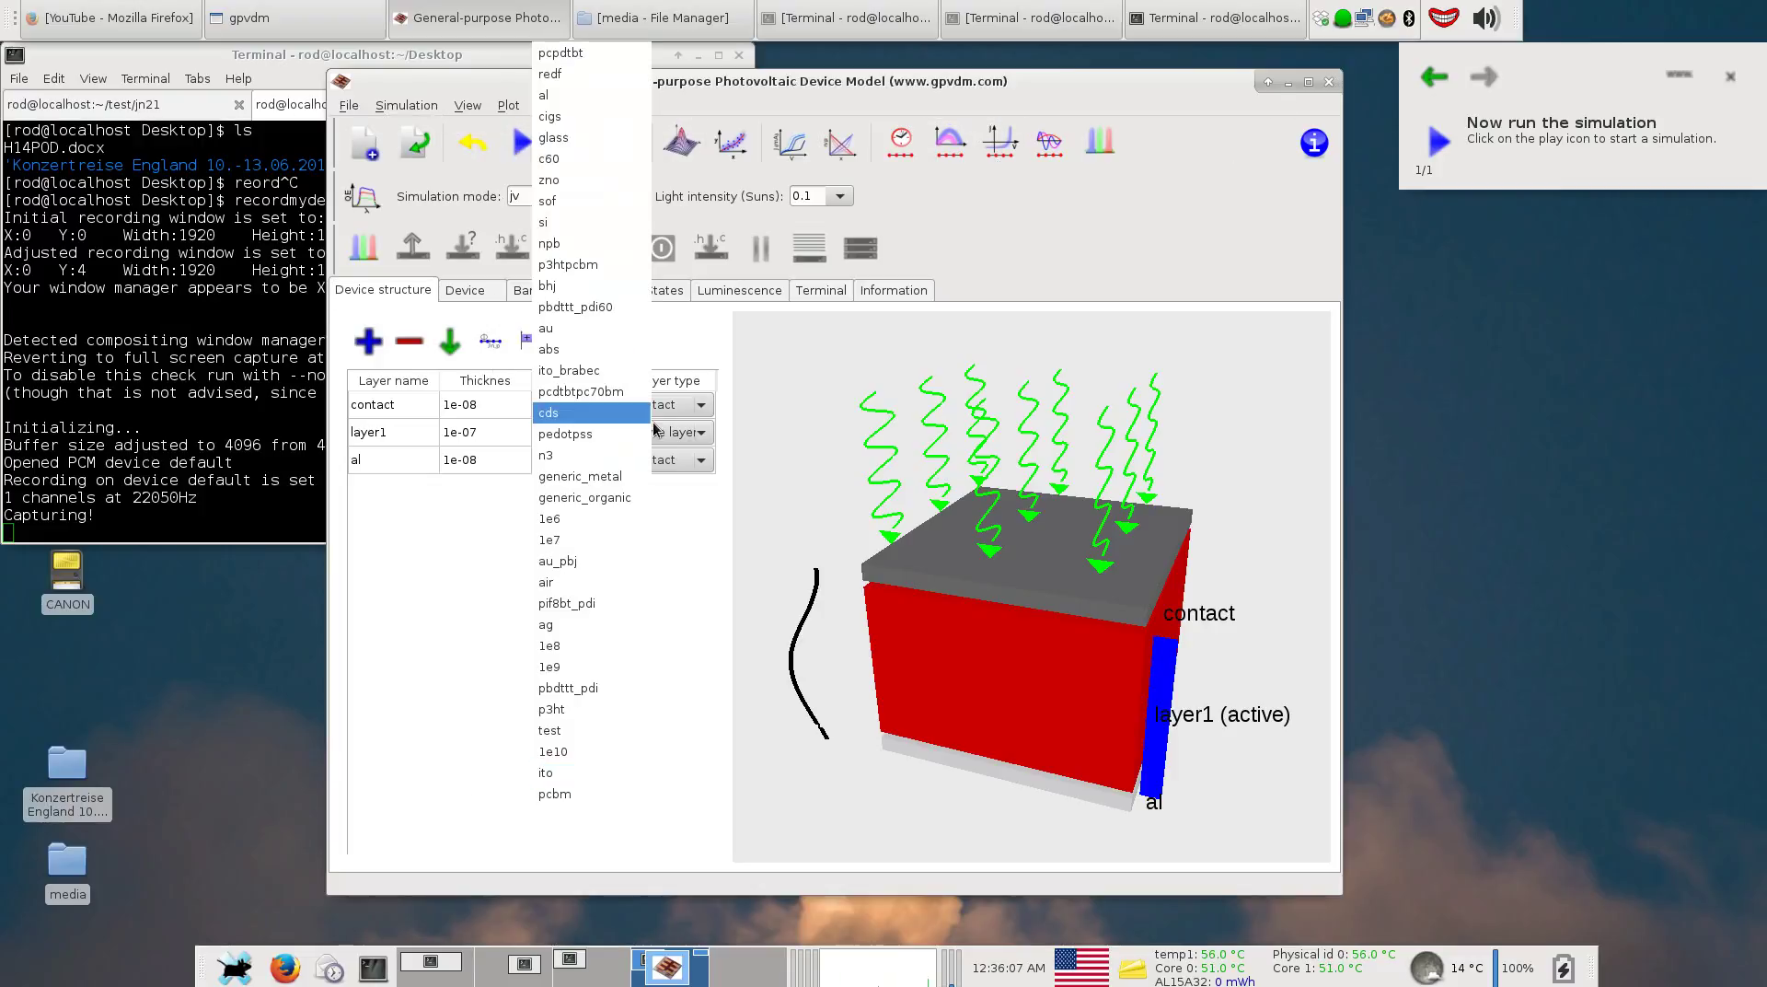
pyautogui.click(1021, 446)
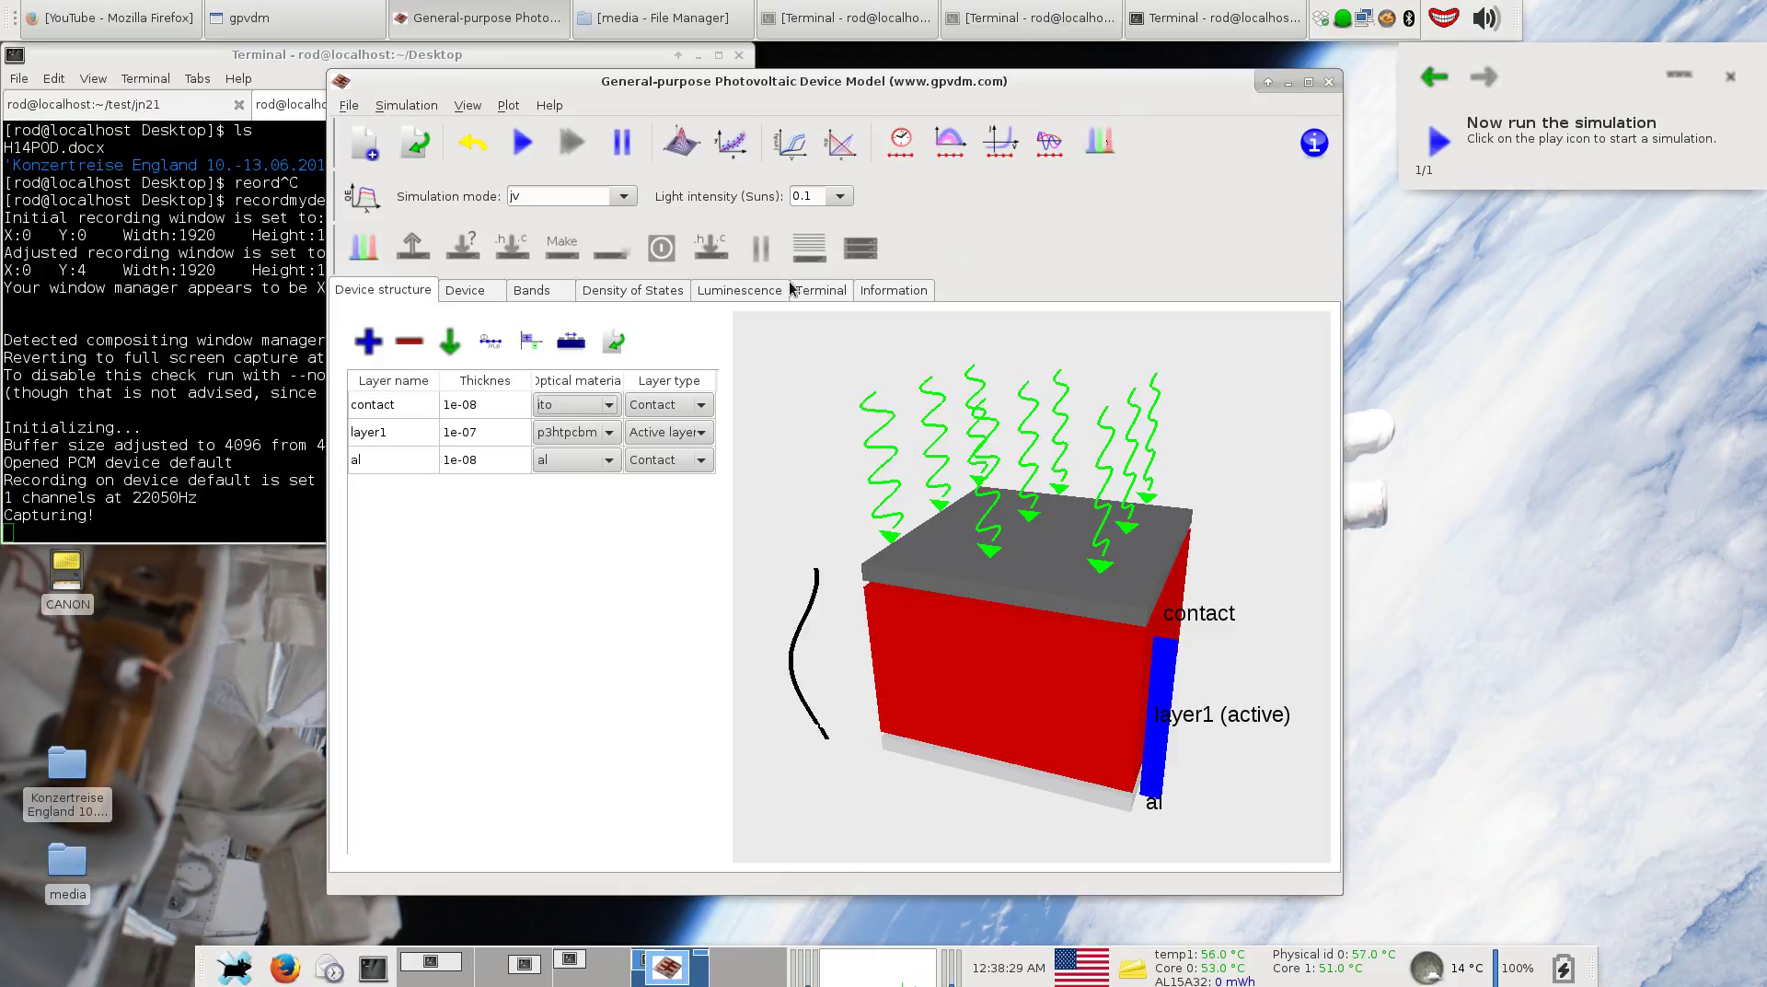
# Open the Electrical Mesh Editor and switch the simulation mesh to 2D.
pyautogui.click(495, 348)
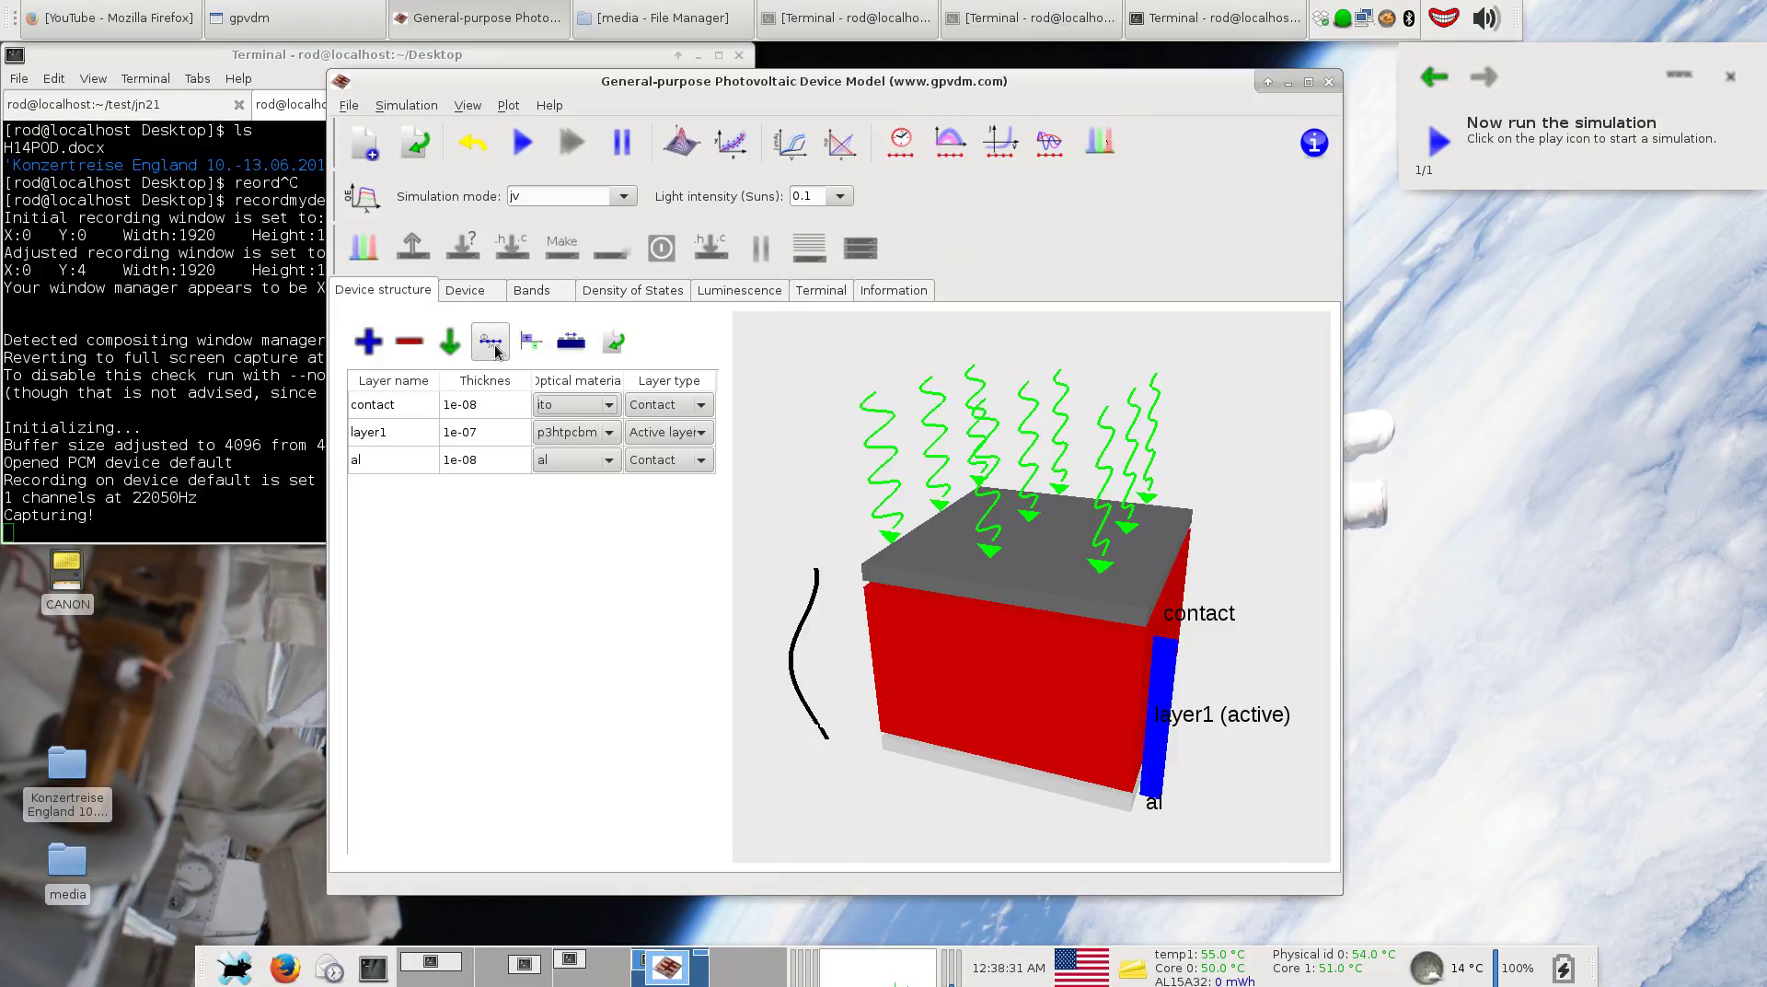
pyautogui.moveTo(1049, 377); pyautogui.dragTo(205, 116)
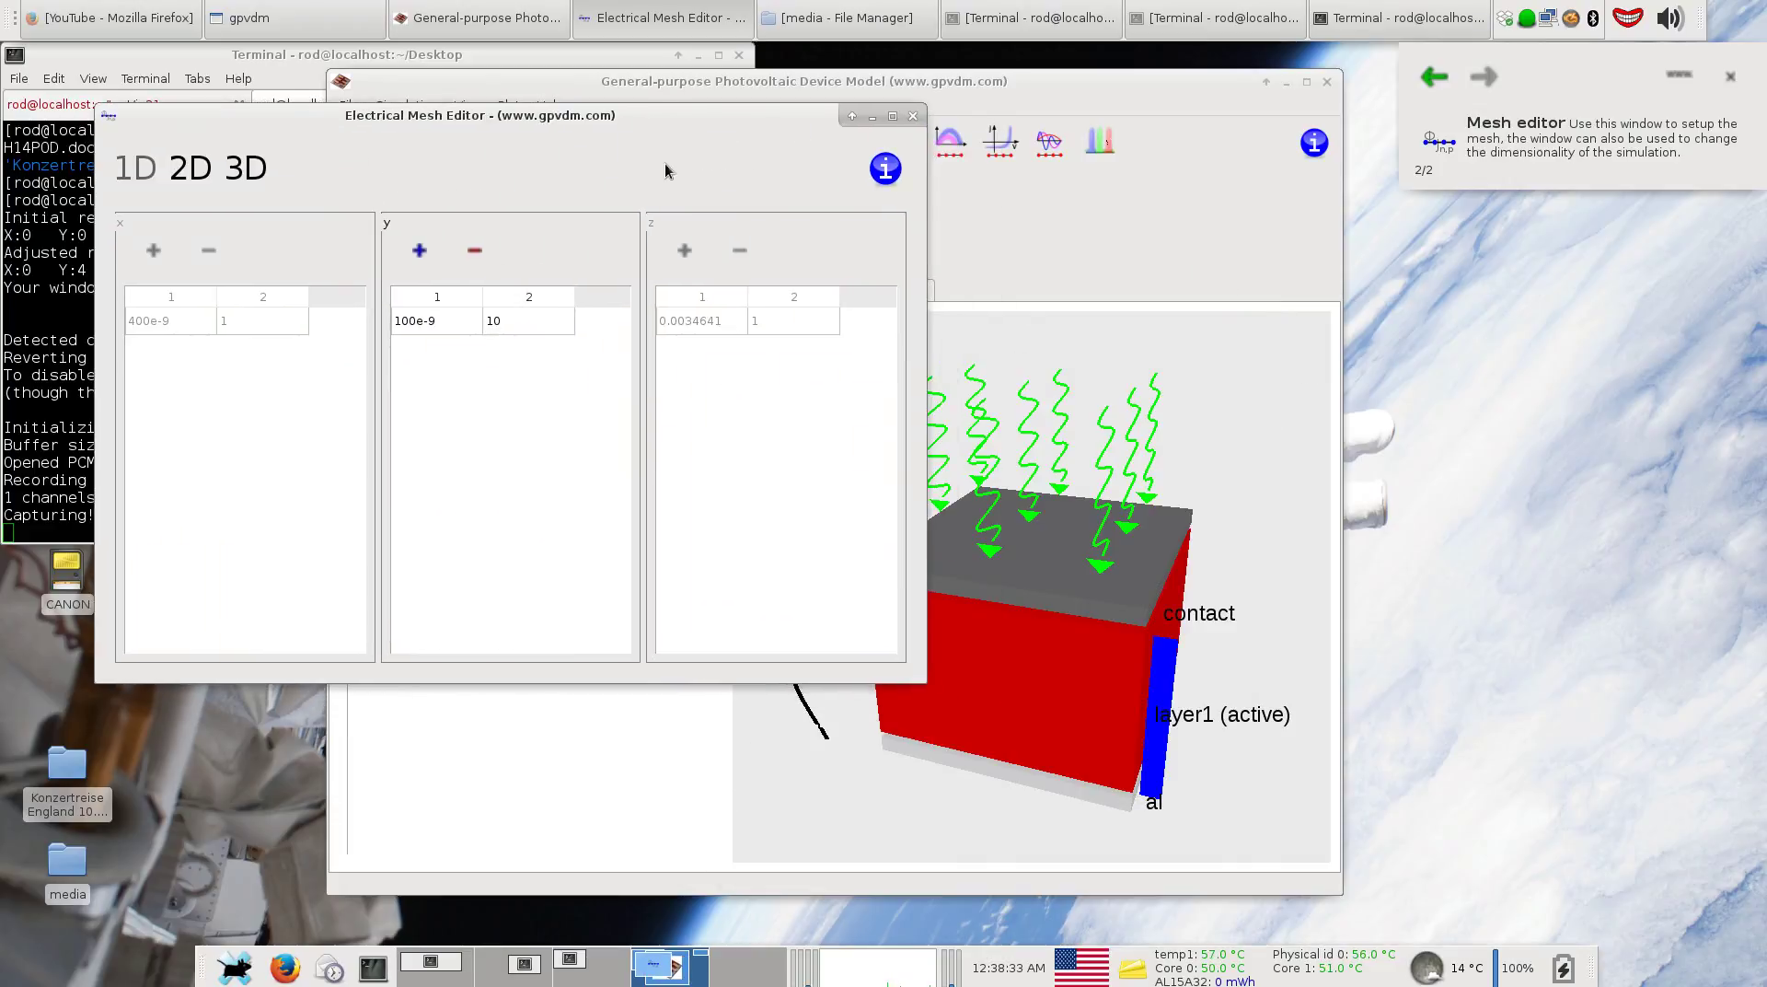
pyautogui.moveTo(653, 123); pyautogui.dragTo(560, 78)
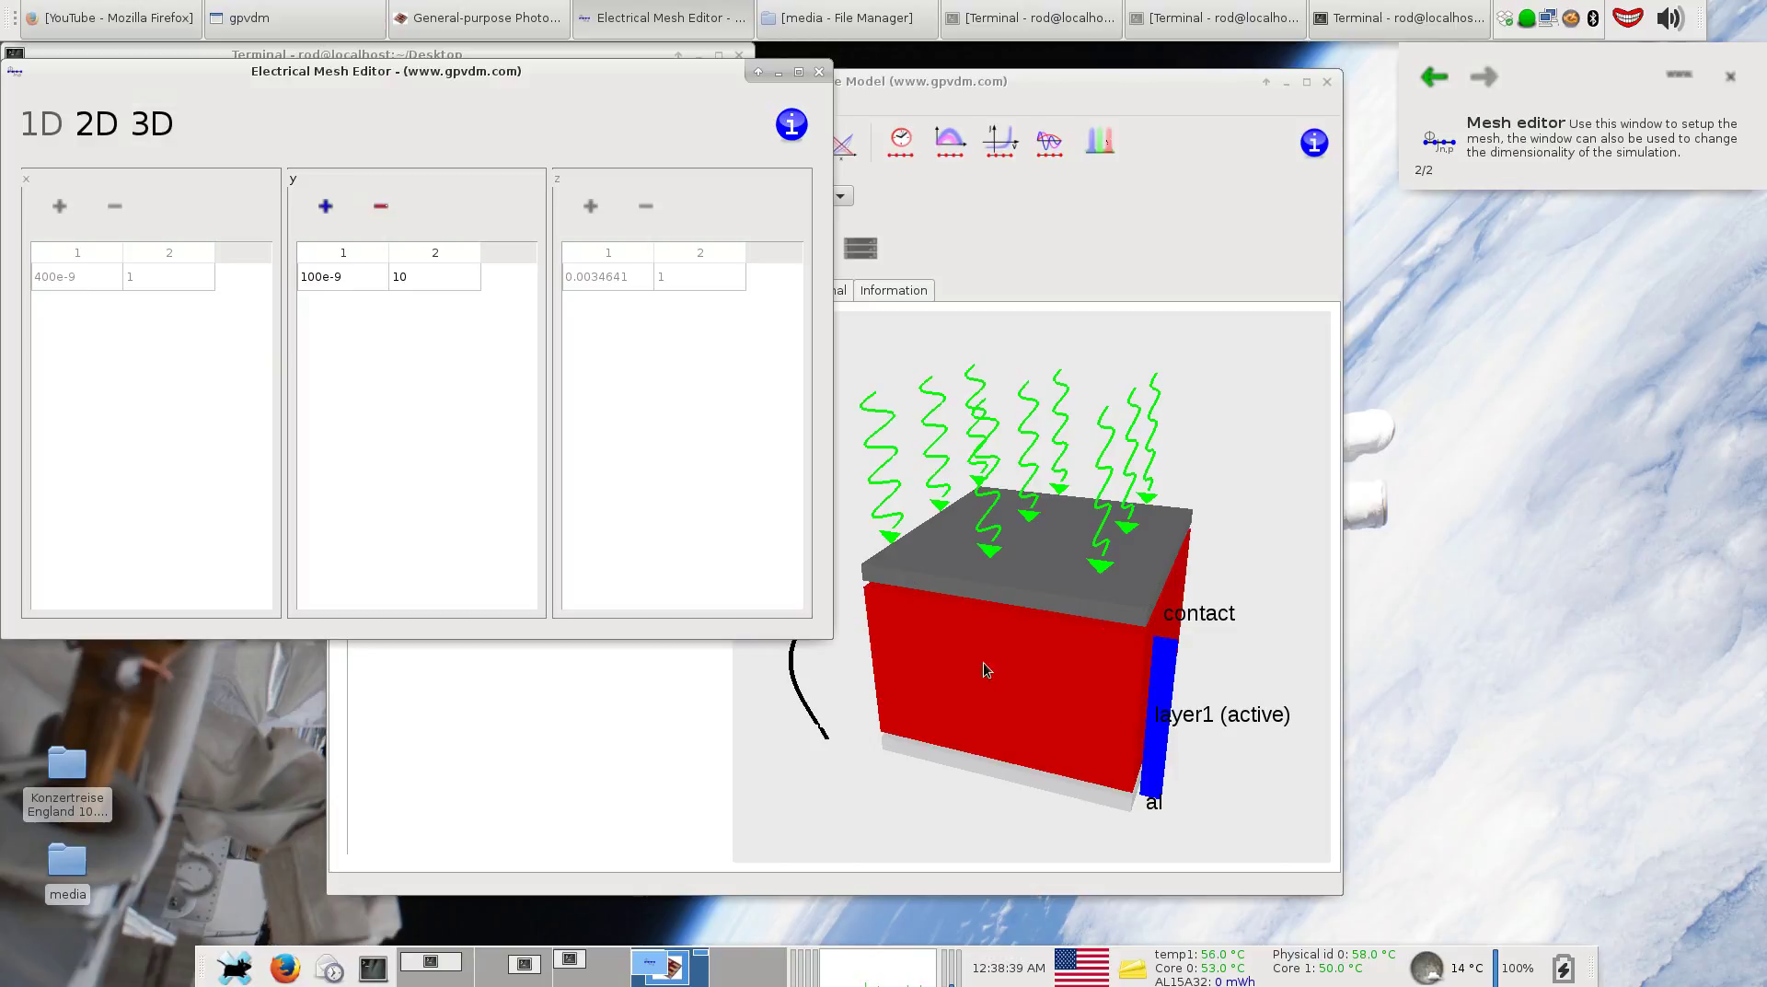
pyautogui.click(89, 134)
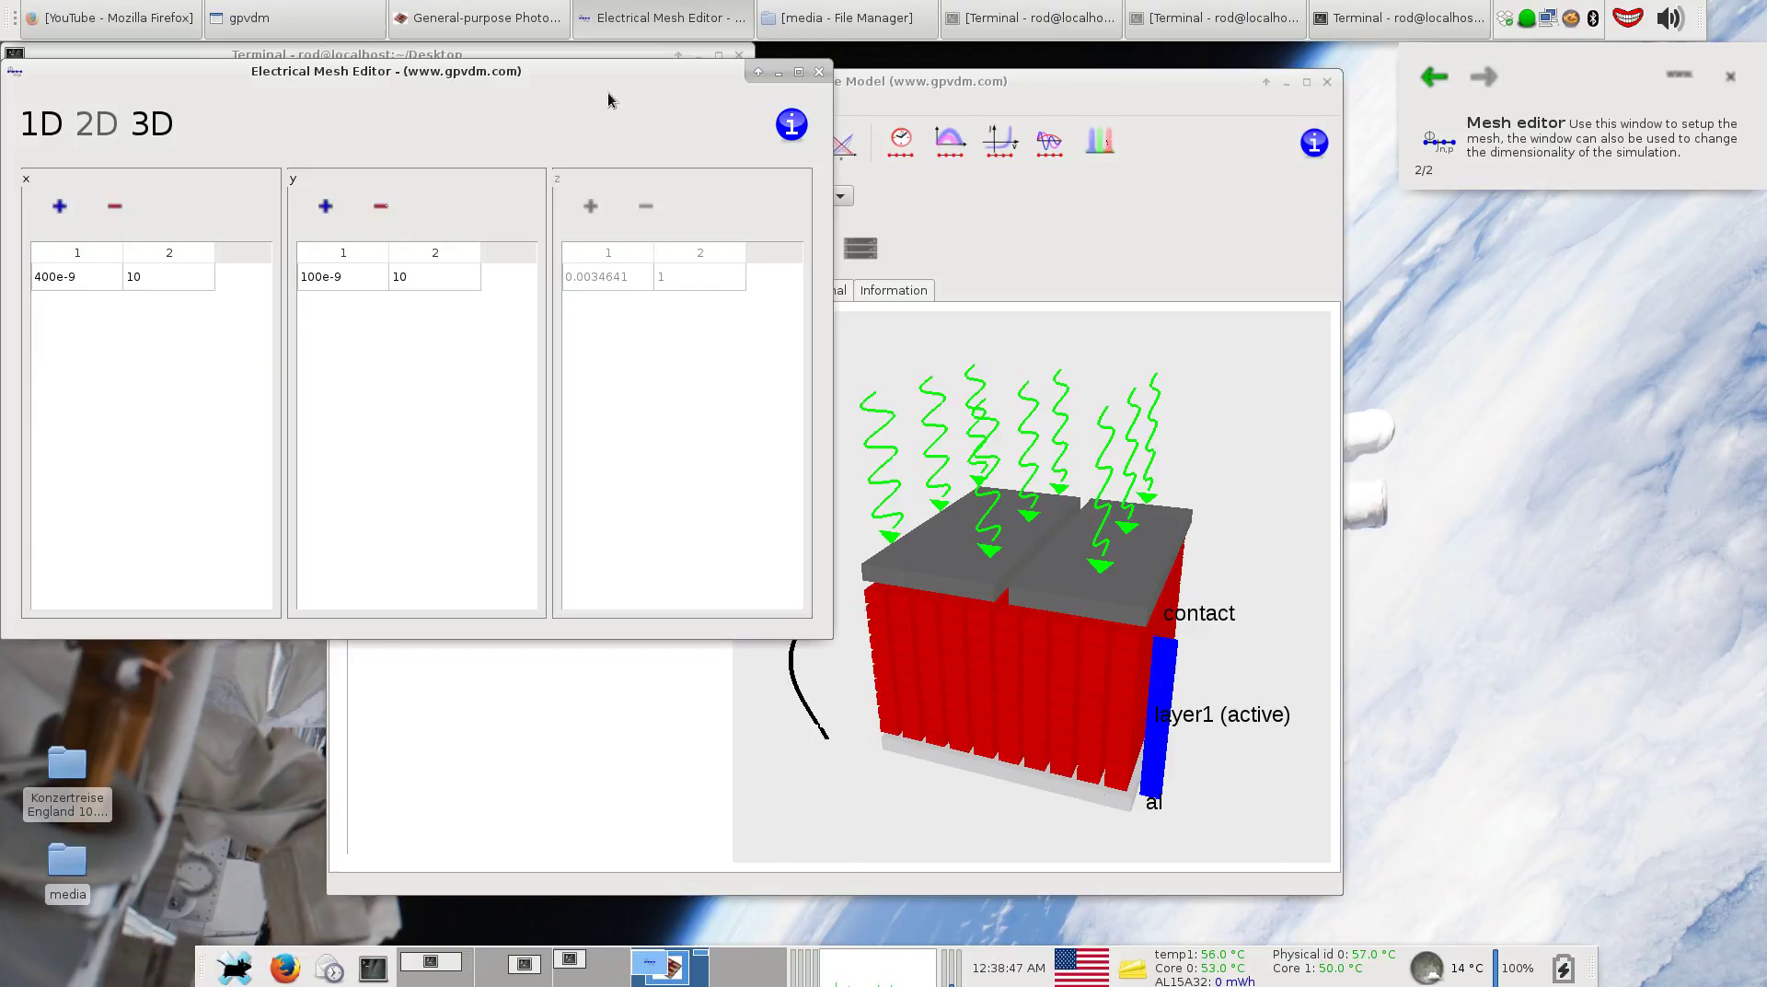
# Try the 1D and 3D mesh options, then settle on 2D with 10 points along x and y.
pyautogui.moveTo(607, 99)
pyautogui.mouseDown()
pyautogui.moveTo(589, 396)
pyautogui.moveTo(603, 778)
pyautogui.moveTo(616, 83)
pyautogui.mouseUp()
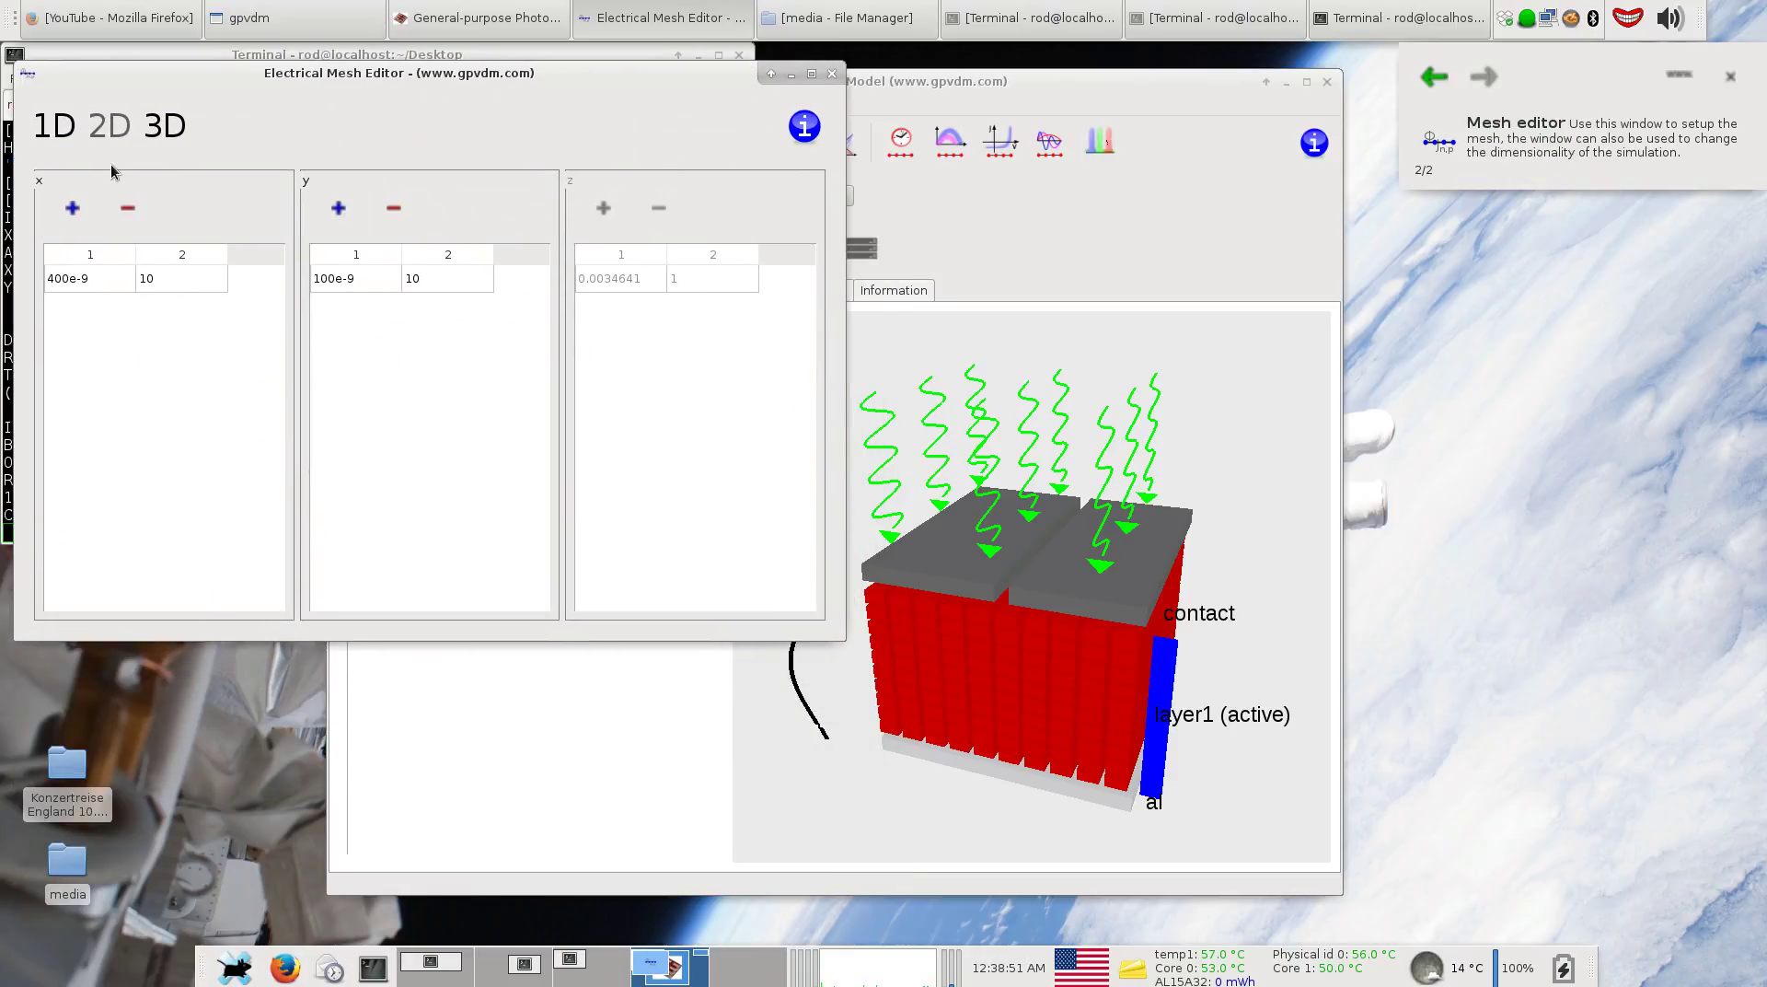
pyautogui.click(54, 125)
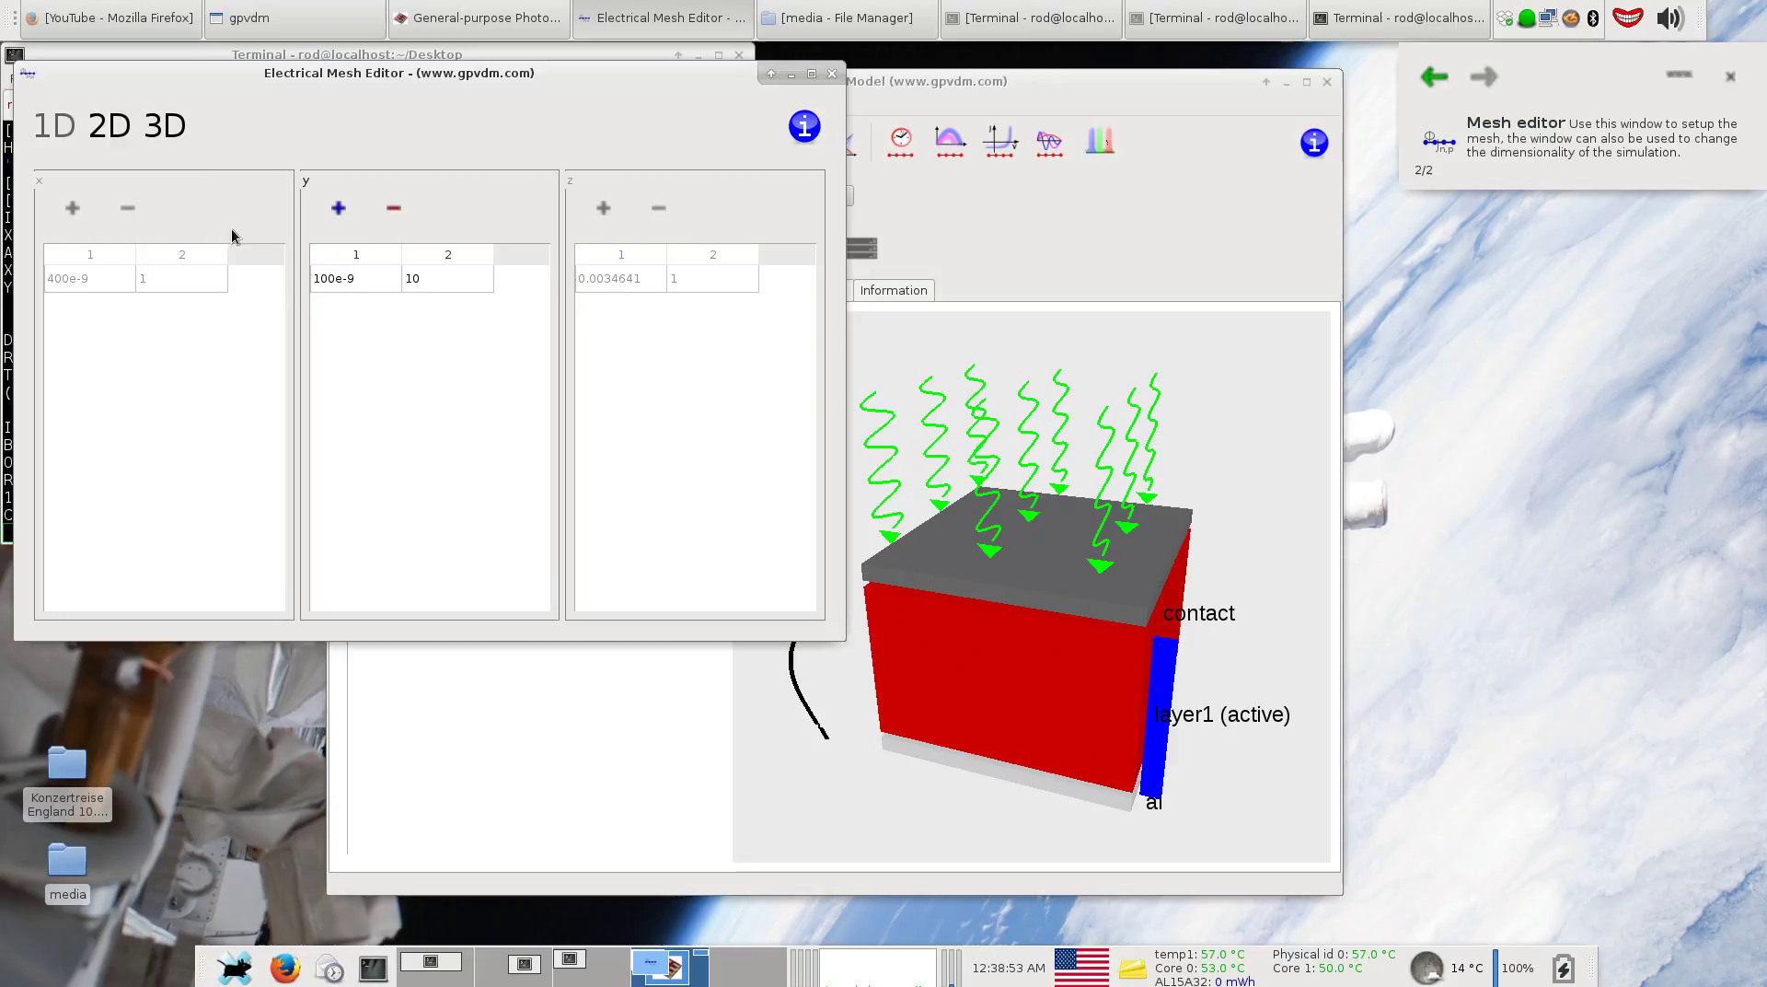
pyautogui.click(110, 125)
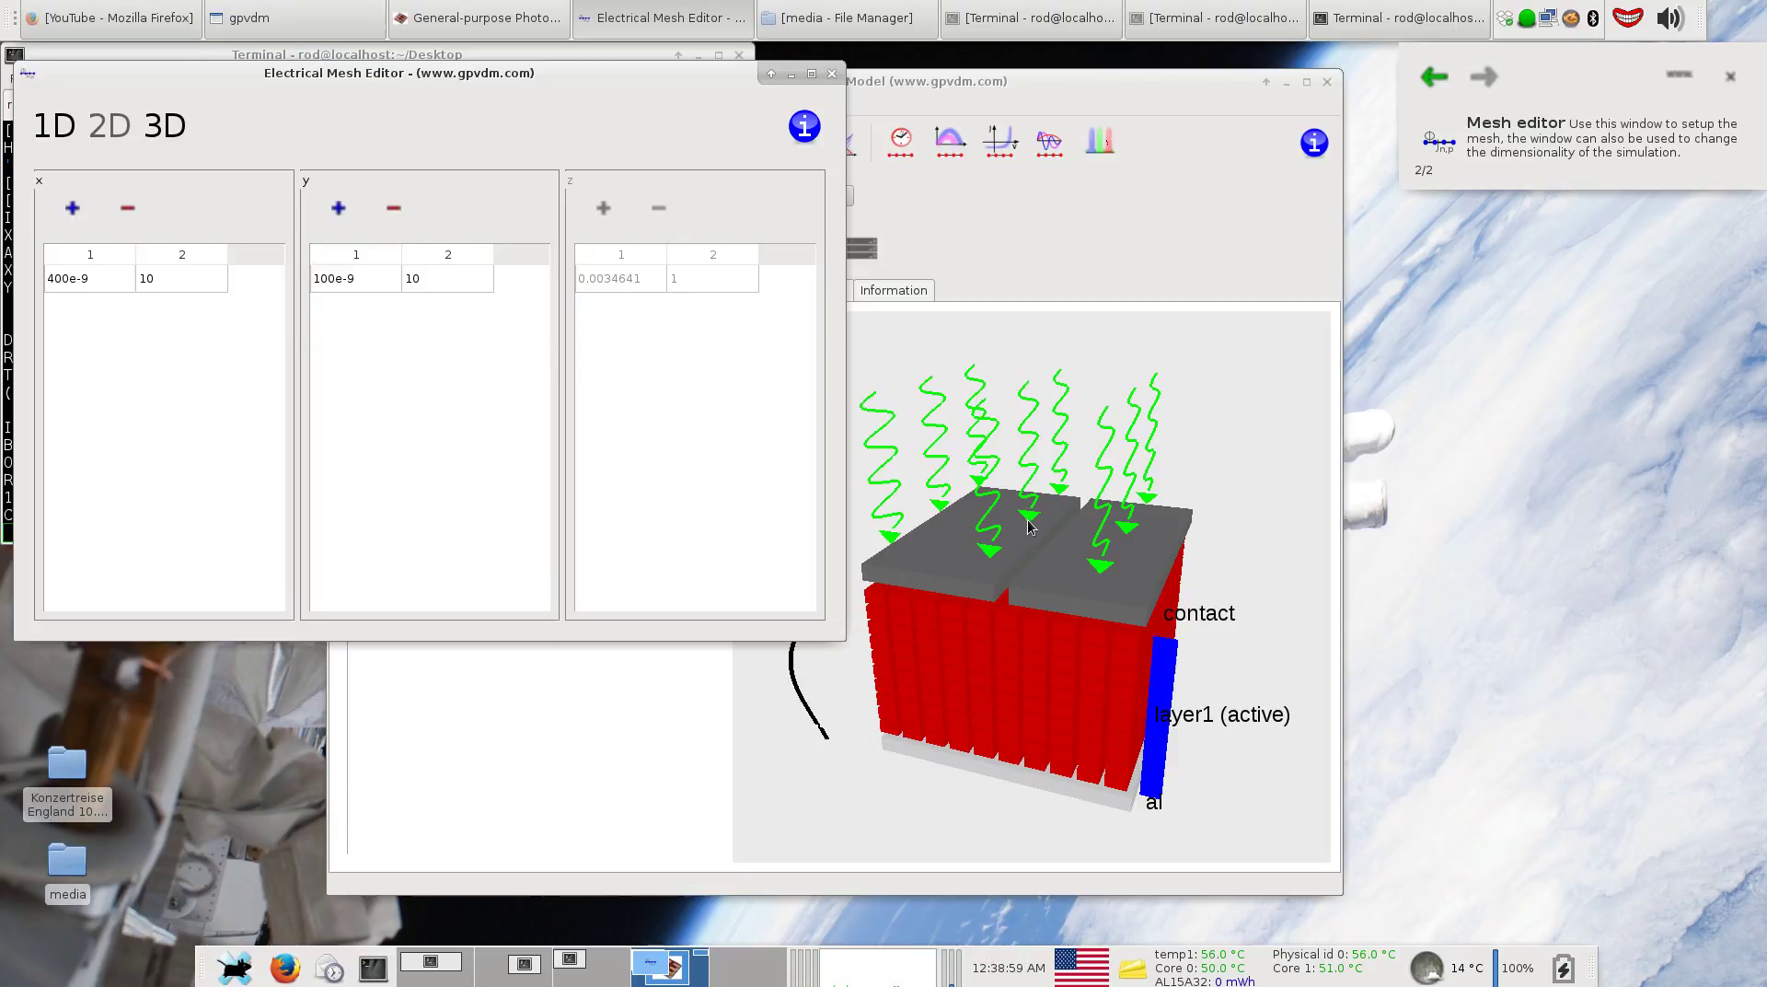
pyautogui.click(184, 139)
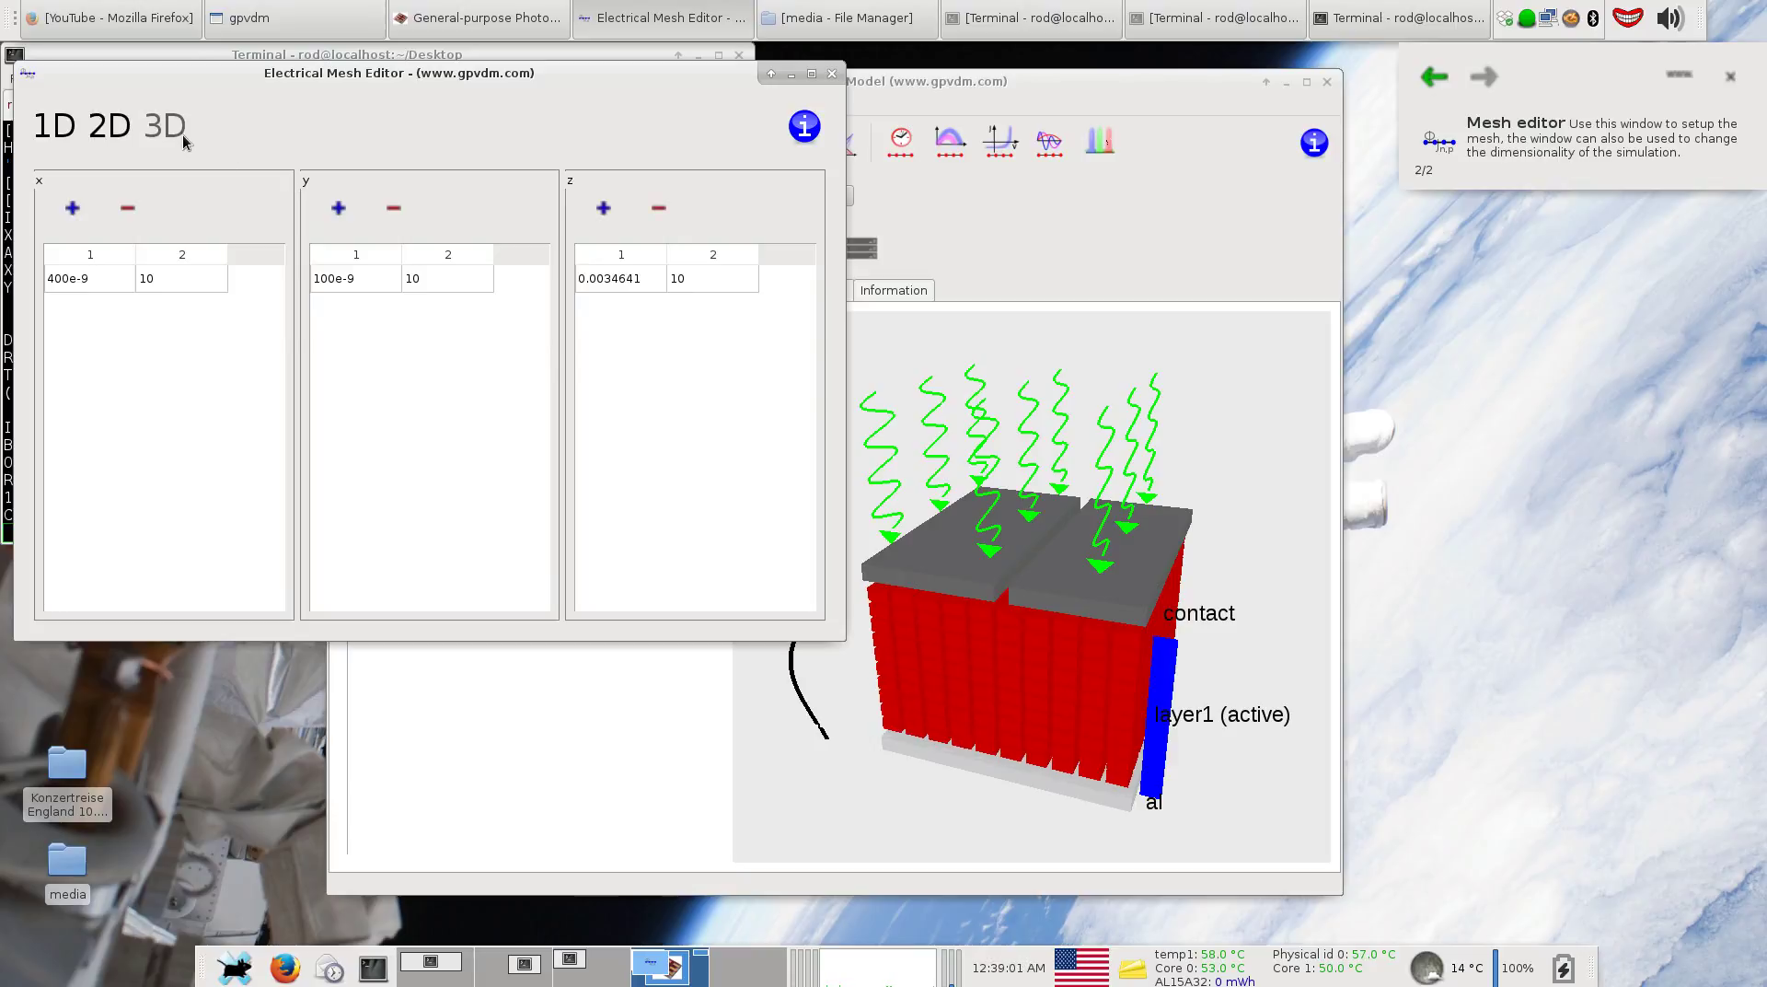
pyautogui.click(111, 136)
pyautogui.moveTo(235, 80); pyautogui.dragTo(204, 625)
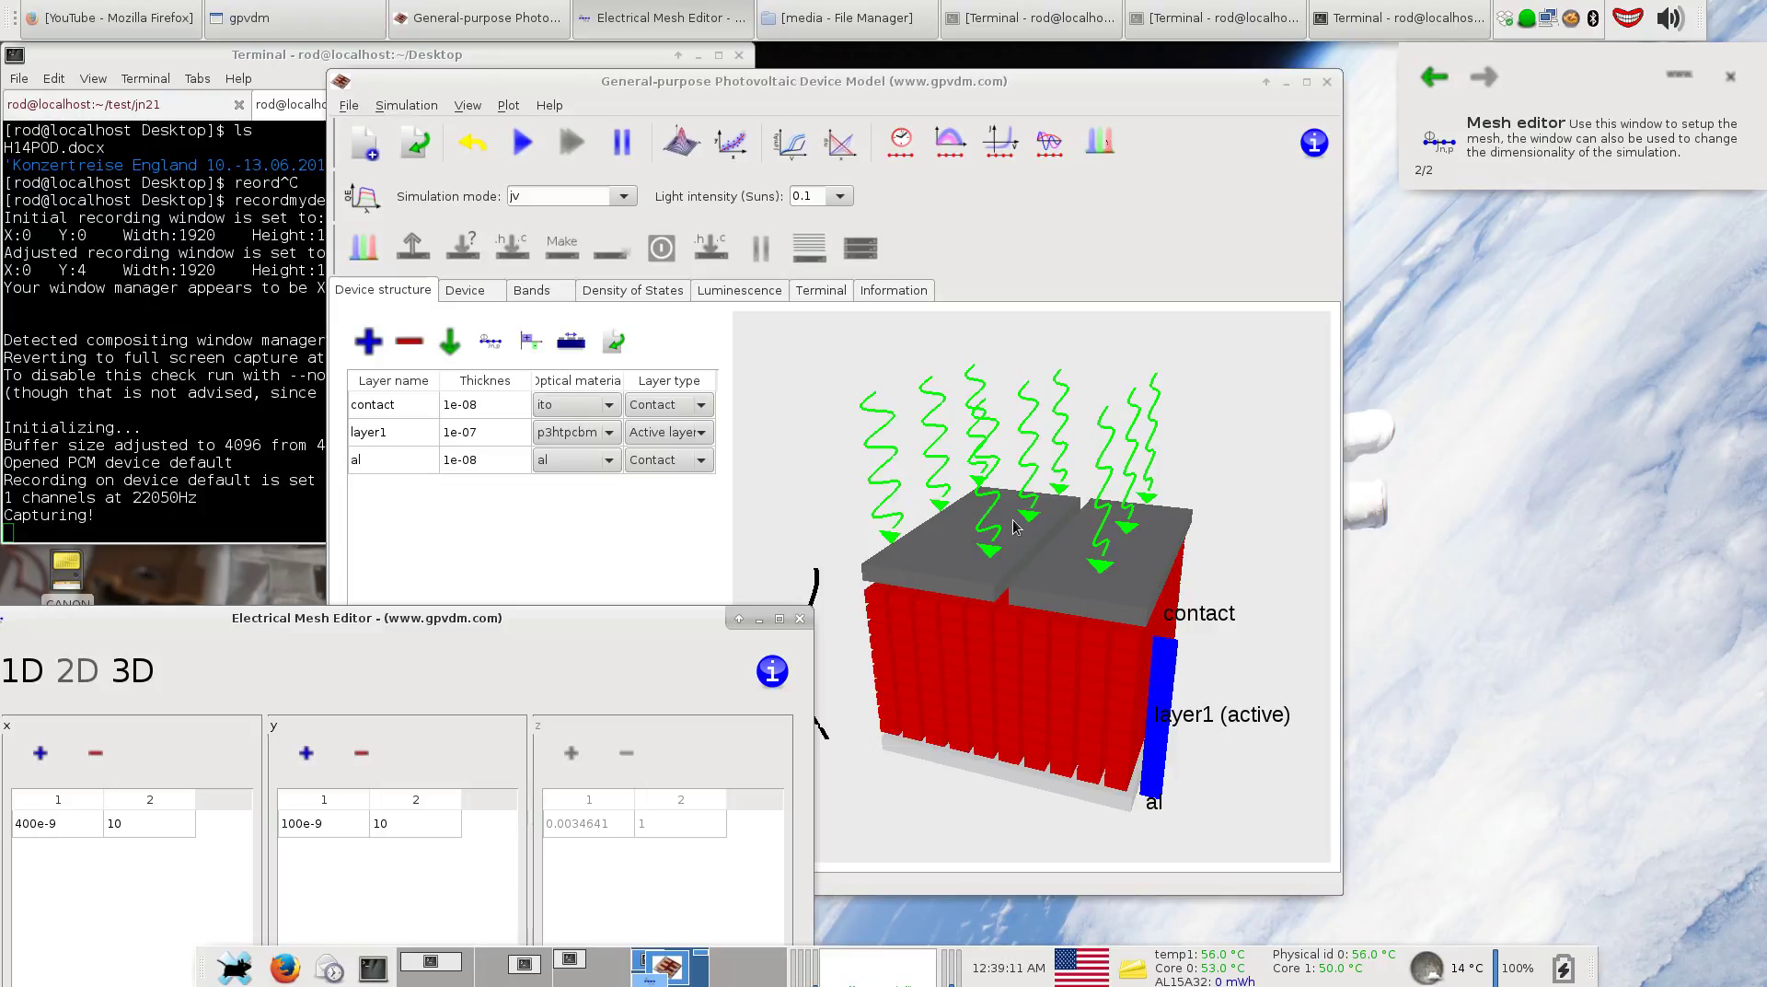
pyautogui.click(570, 342)
pyautogui.moveTo(699, 308); pyautogui.dragTo(276, 120)
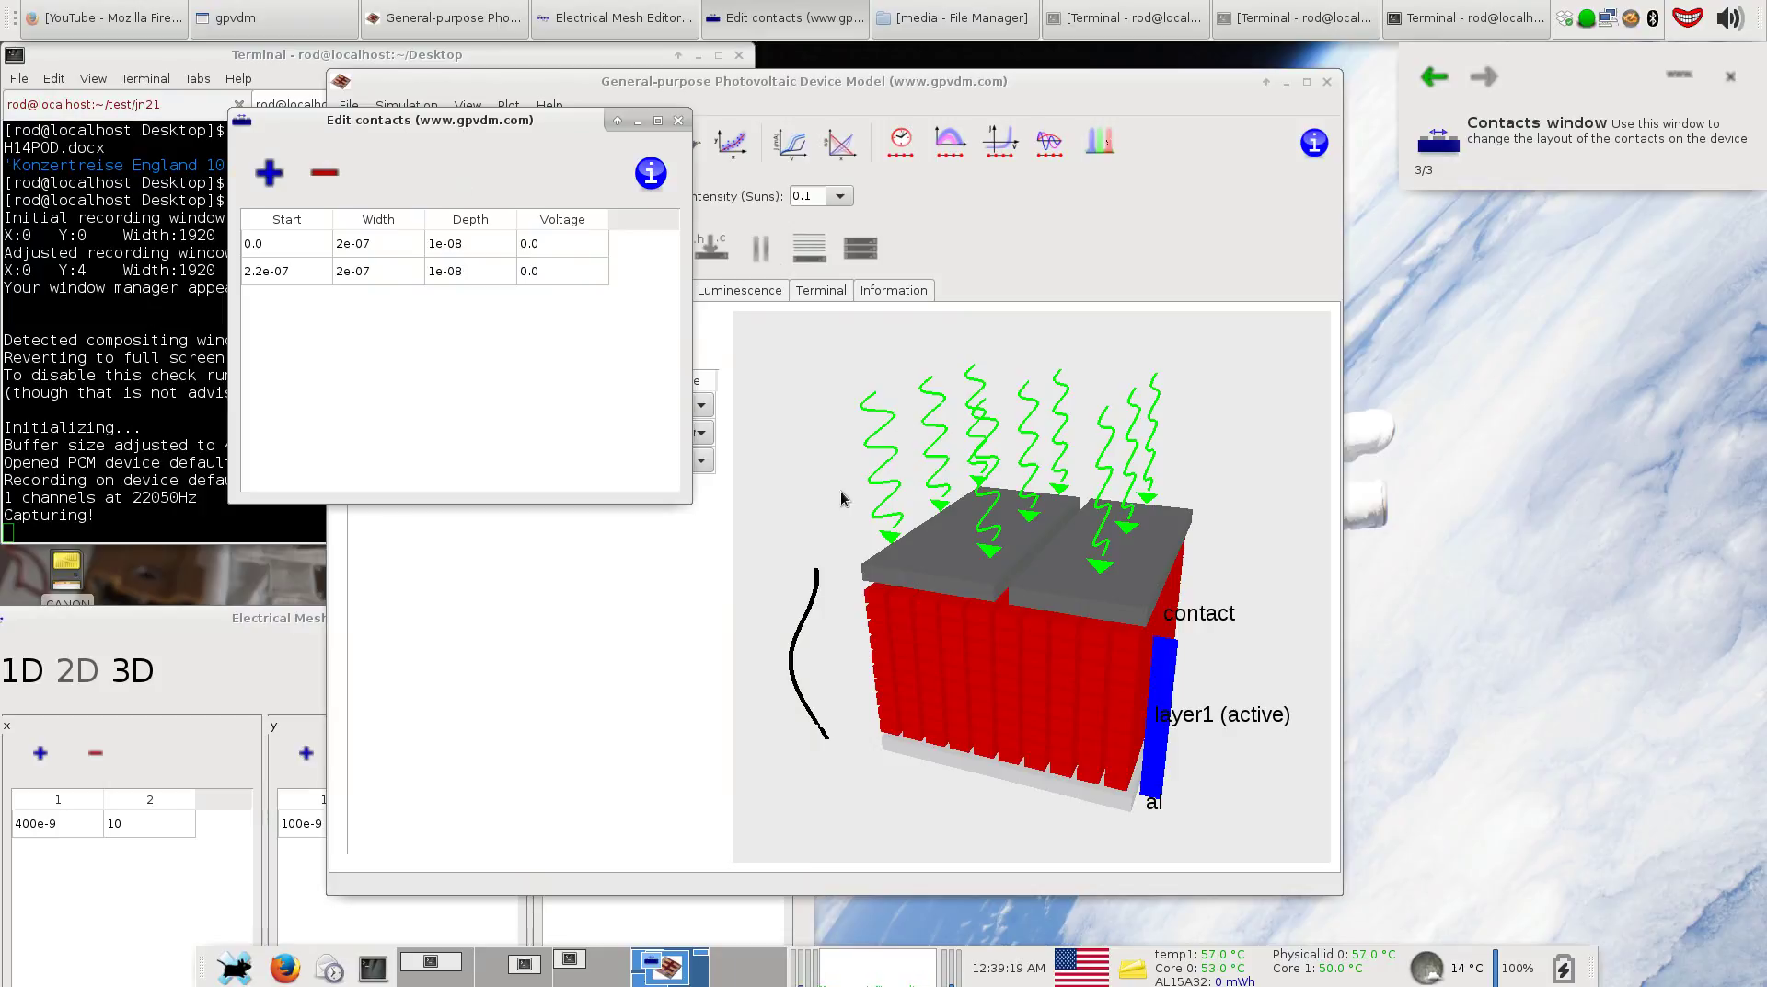
pyautogui.click(678, 122)
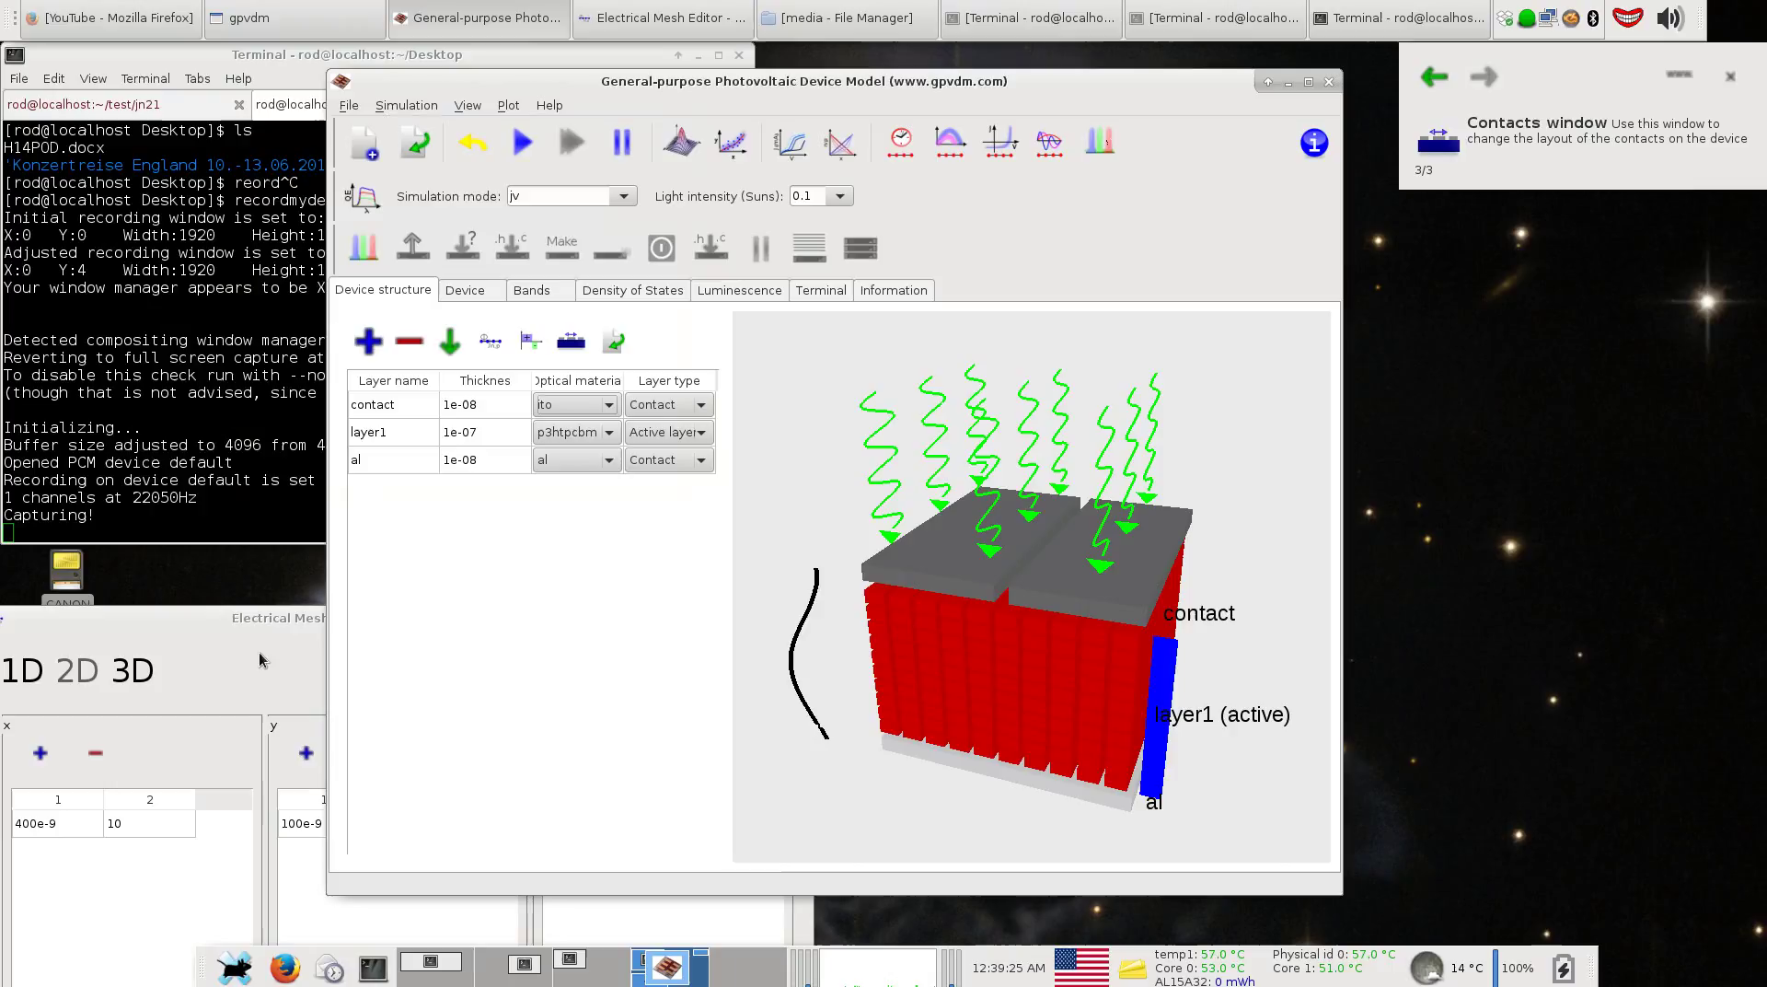
# Switch the Electrical Mesh Editor to 1D and close it, leaving one undivided device block.
pyautogui.moveTo(274, 617); pyautogui.dragTo(326, 189)
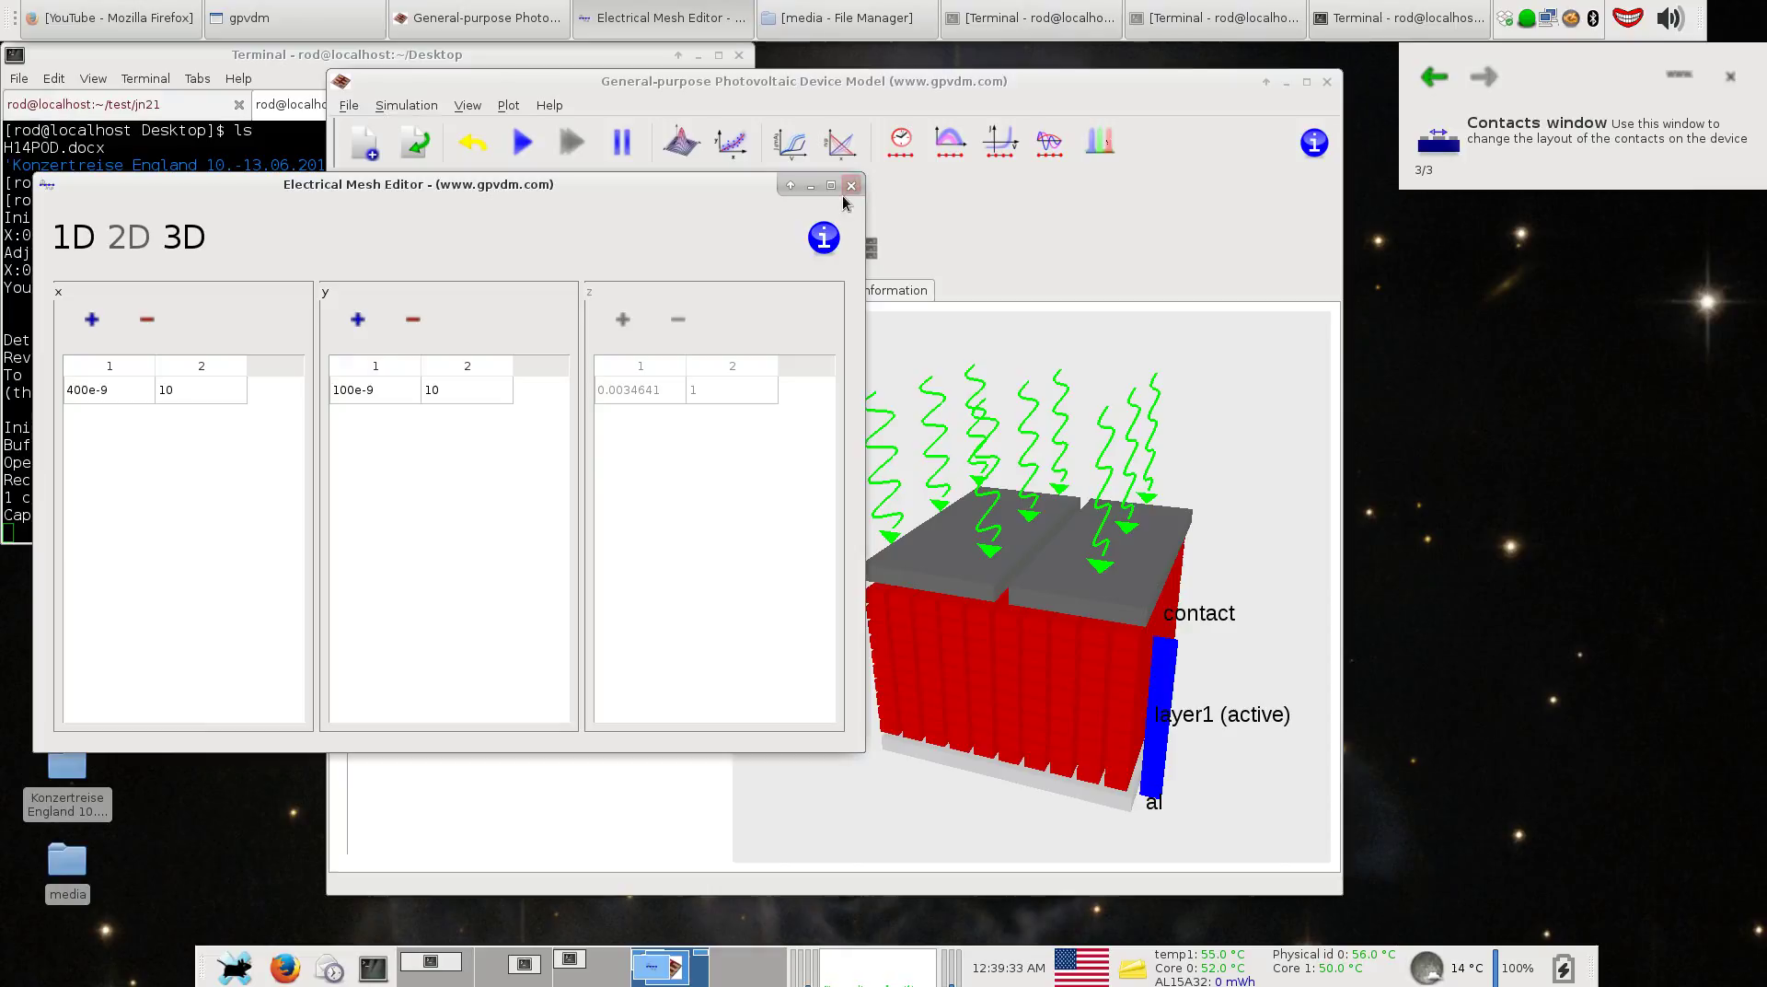
pyautogui.click(75, 232)
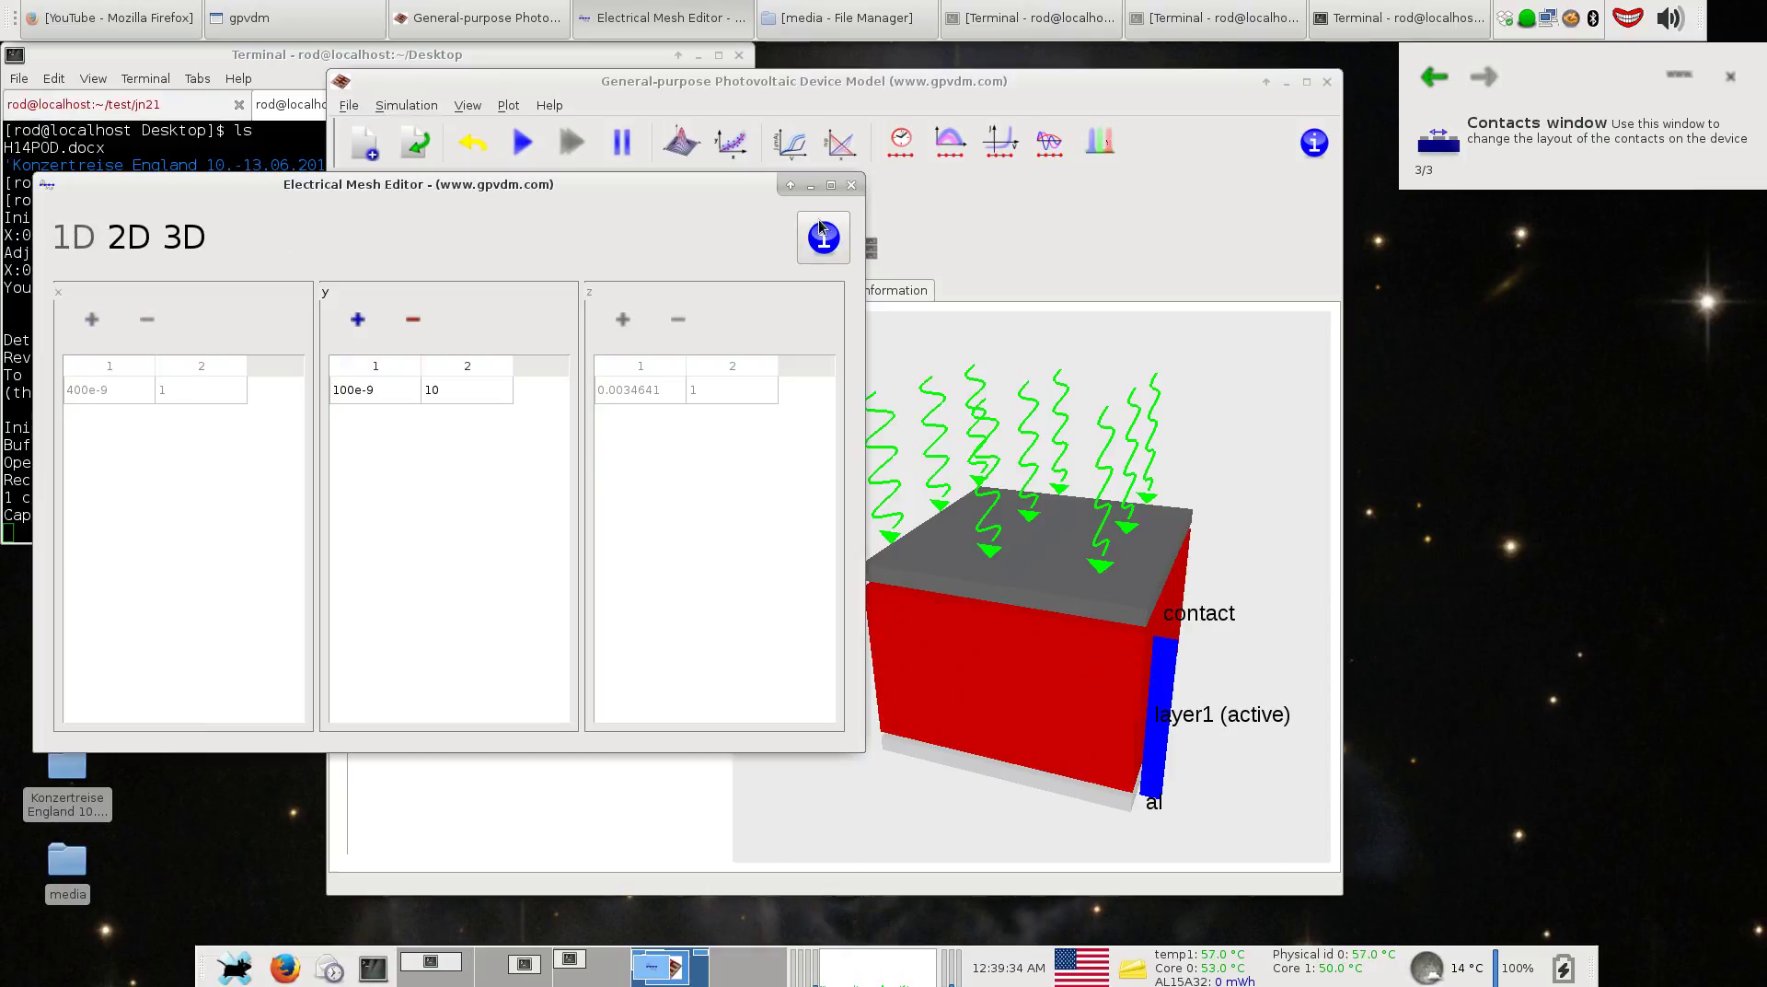
pyautogui.click(851, 184)
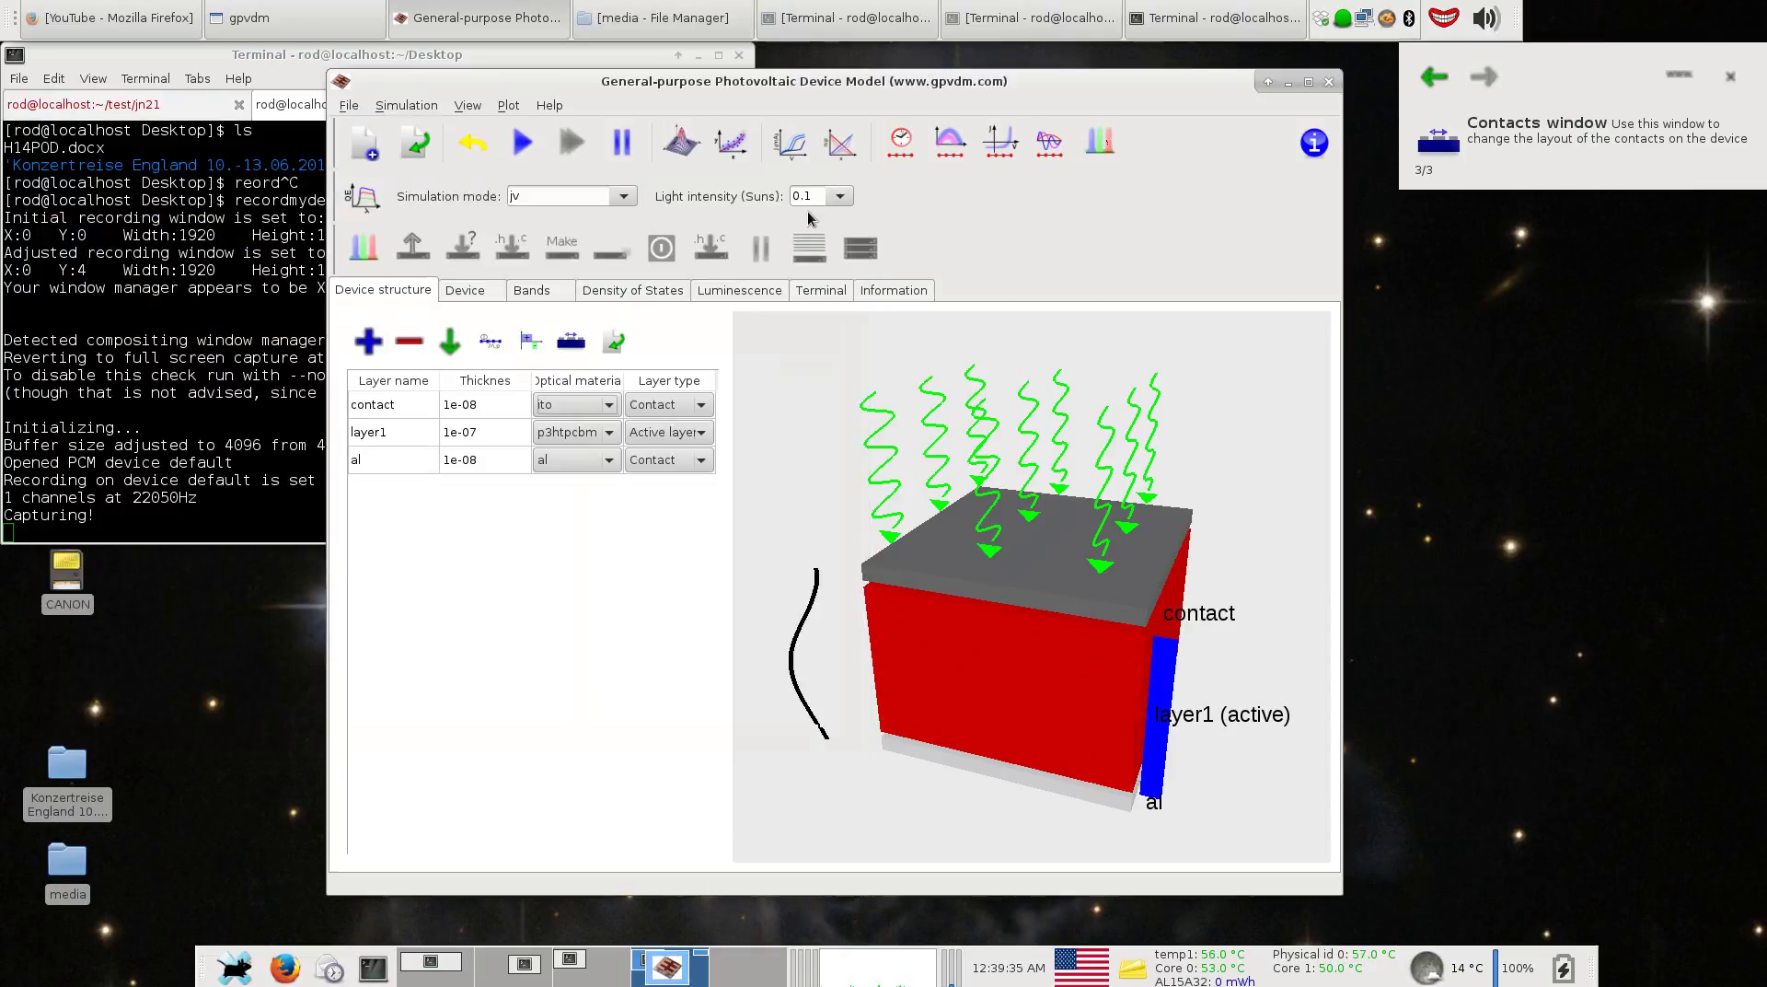
# Run the JV simulation in the Terminal tab, ending with Voc 0.000198 V and Jsc -14.264995 A/m^2.
pyautogui.click(804, 291)
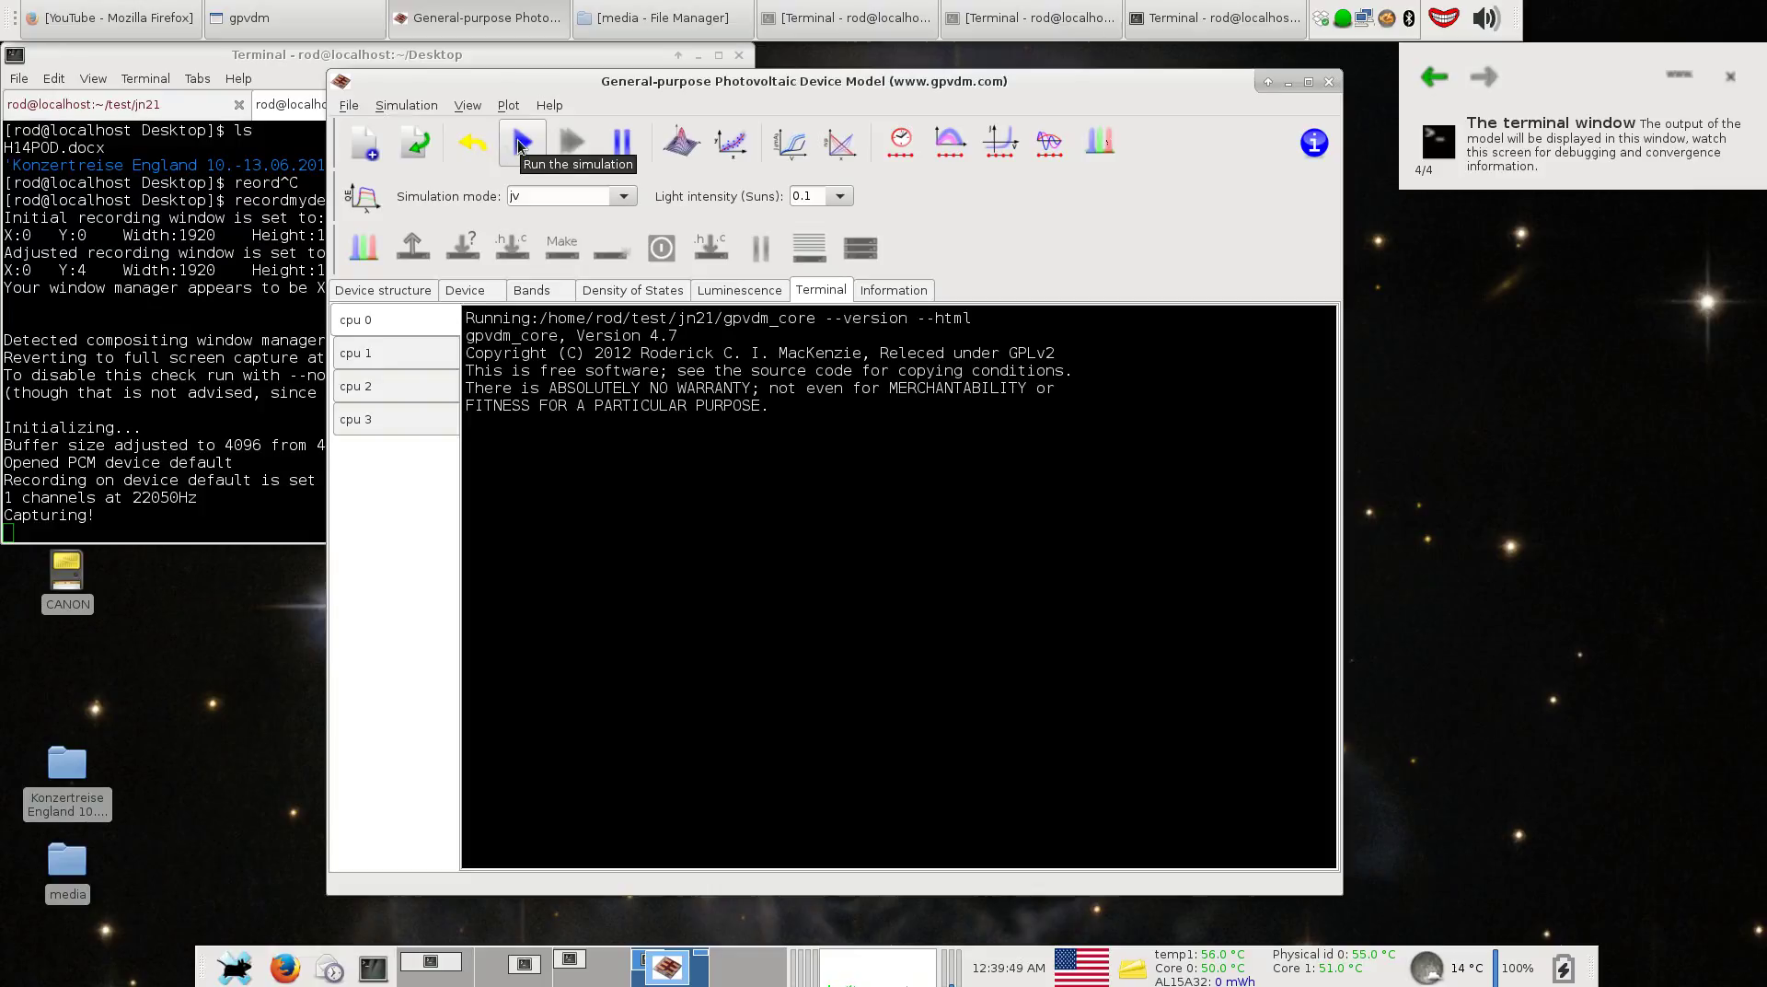
pyautogui.moveTo(471, 318); pyautogui.dragTo(907, 580)
pyautogui.click(907, 580)
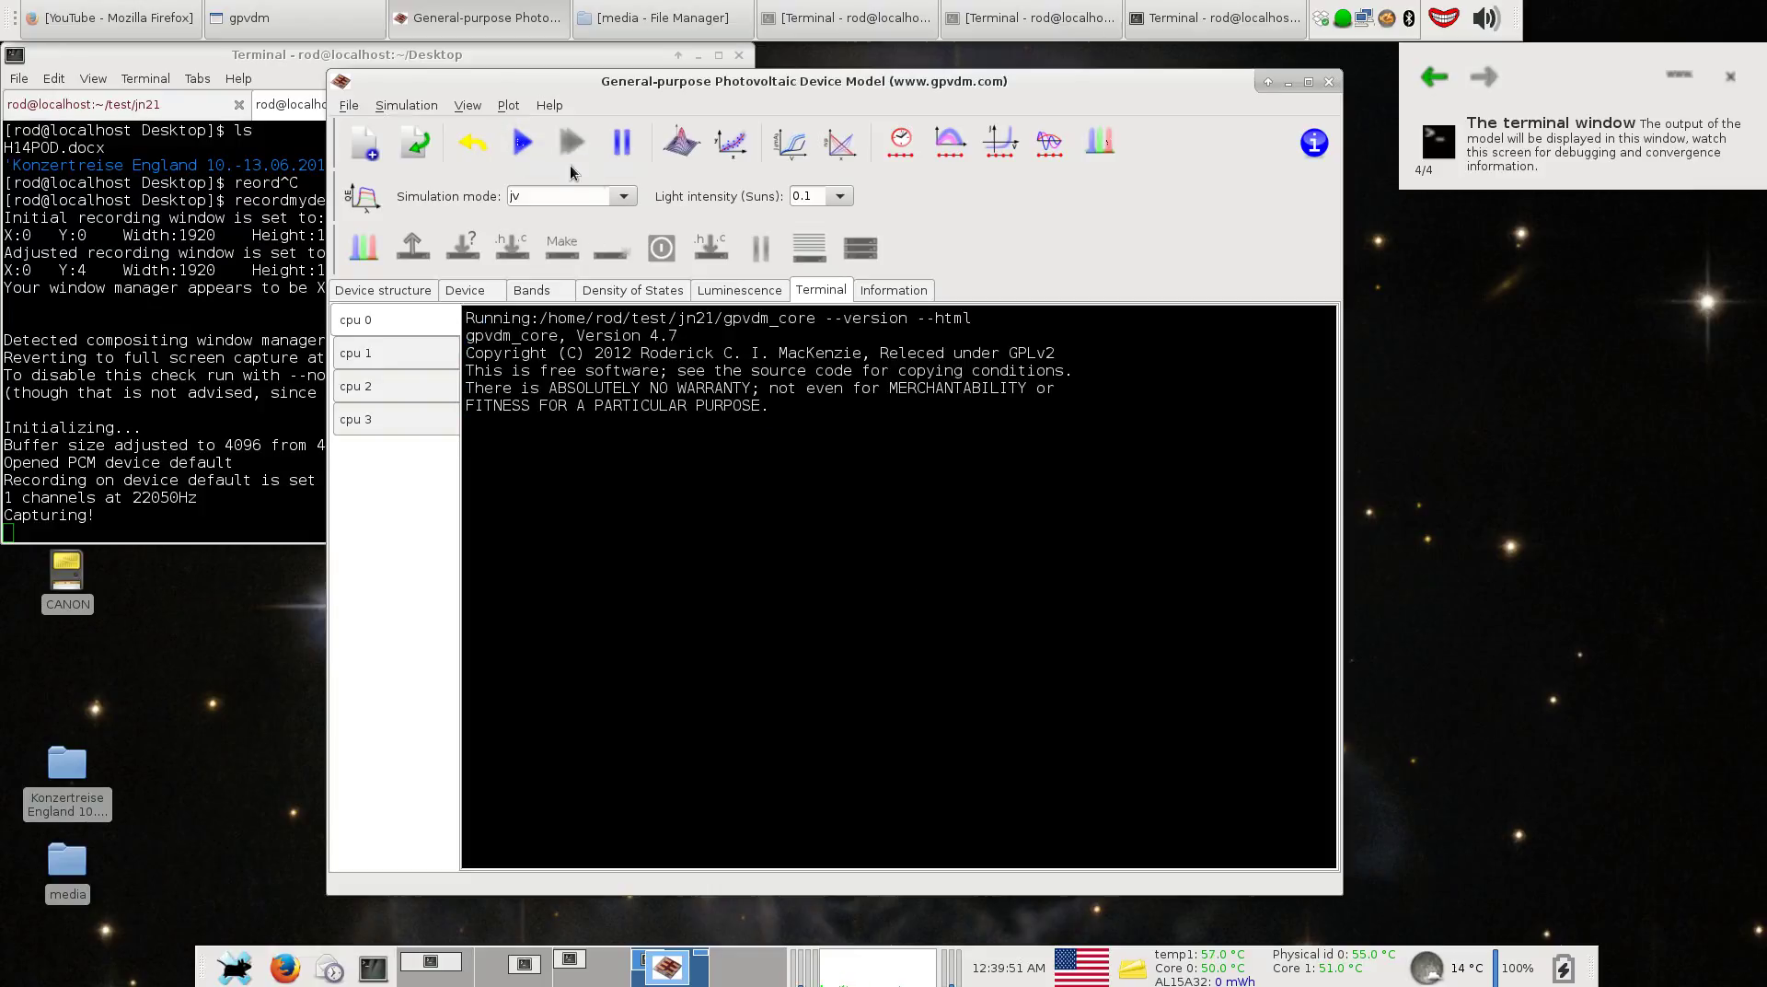
pyautogui.click(522, 142)
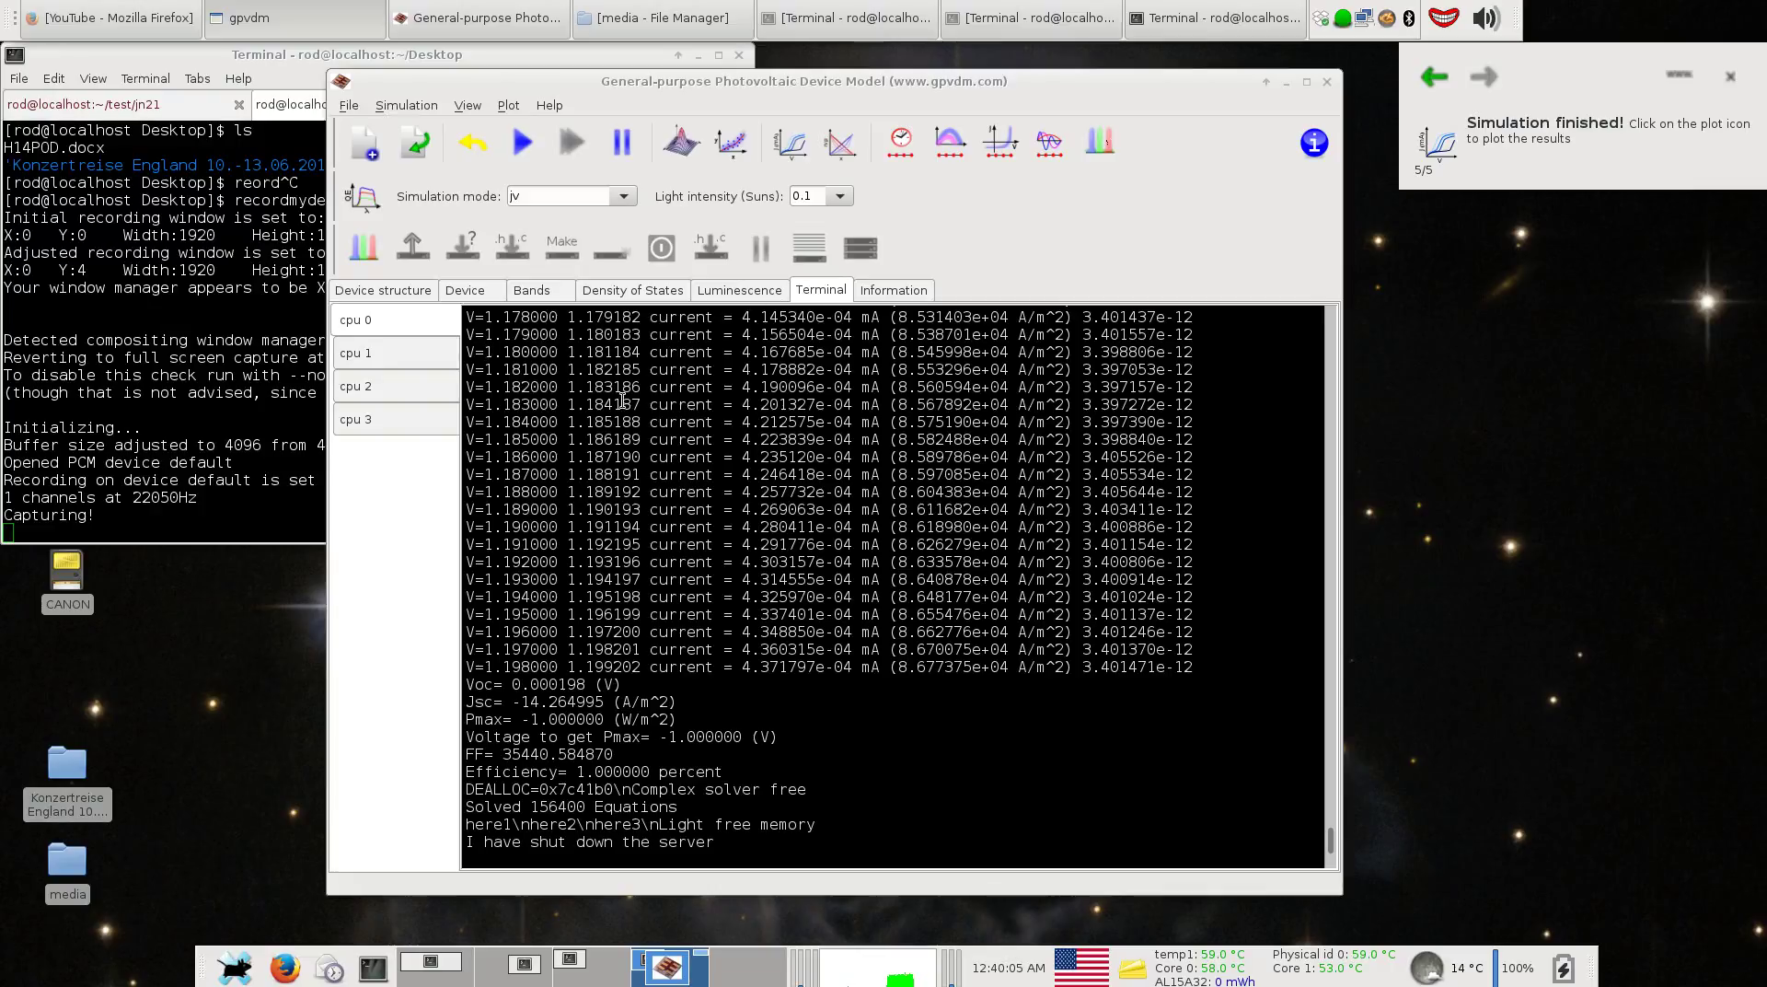
pyautogui.scroll(5, 1201, 501)
pyautogui.scroll(10, 1201, 501)
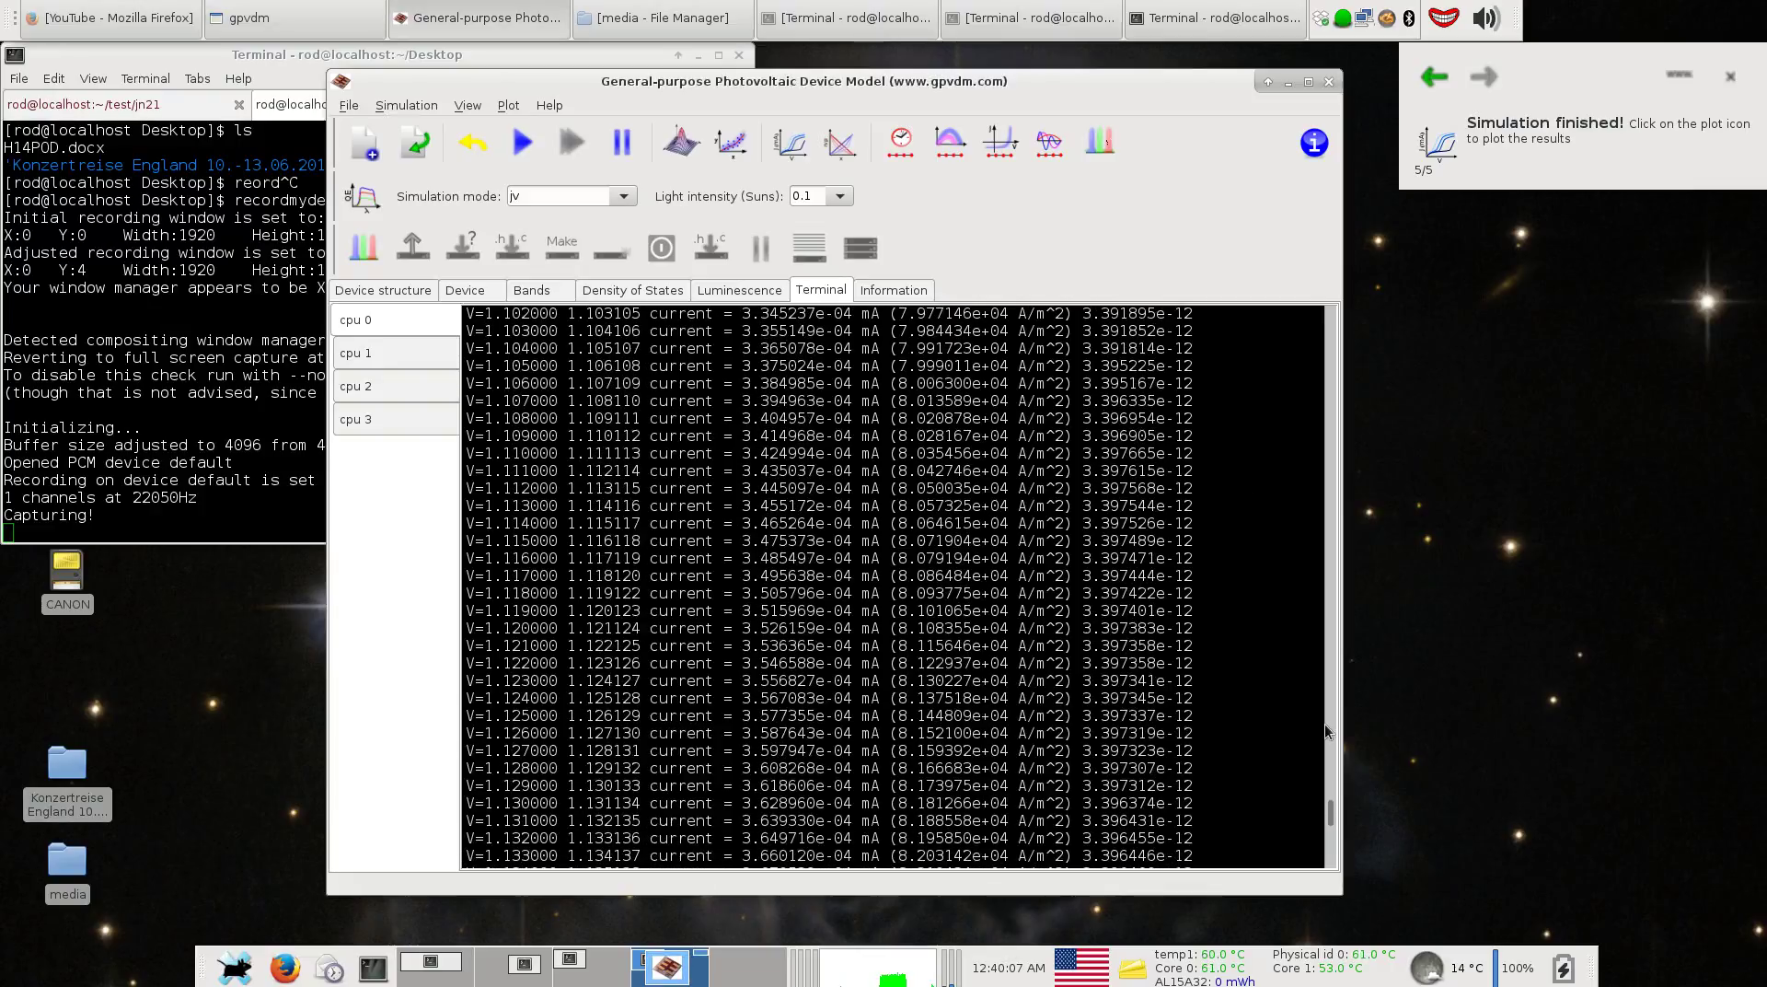
pyautogui.moveTo(1334, 810)
pyautogui.mouseDown()
pyautogui.moveTo(1332, 861)
pyautogui.moveTo(1332, 317)
pyautogui.moveTo(1330, 839)
pyautogui.mouseUp()
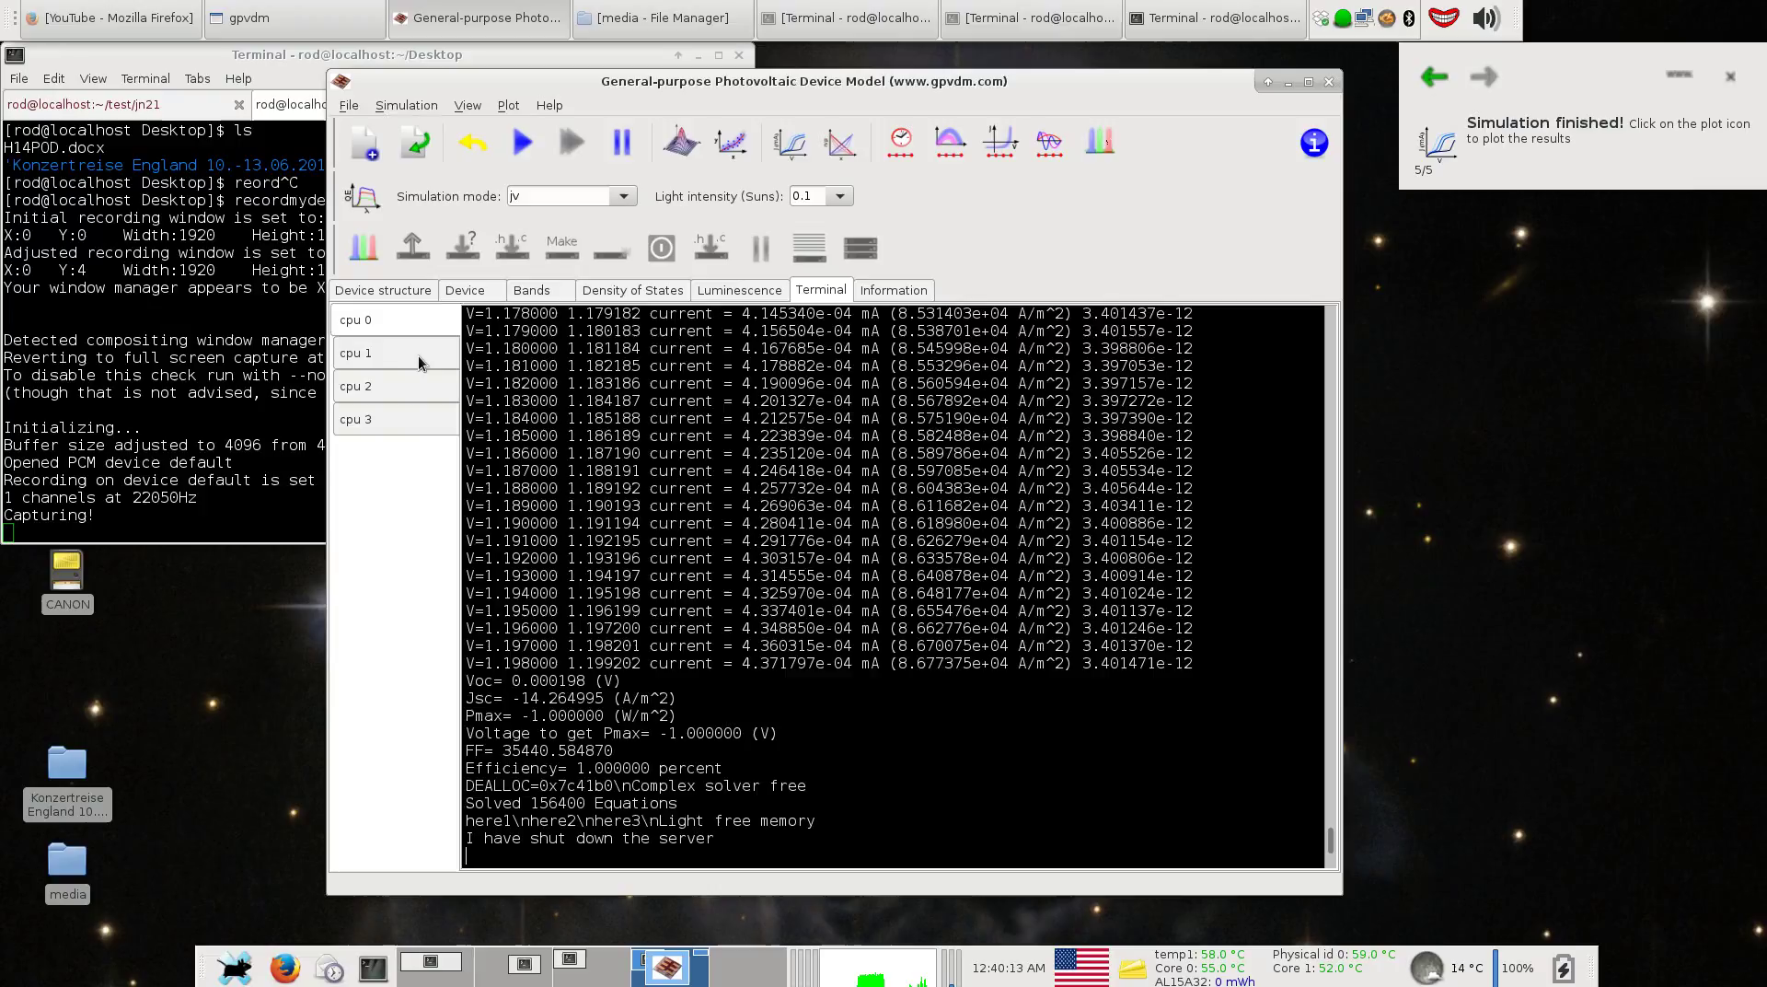
pyautogui.click(405, 387)
pyautogui.click(414, 322)
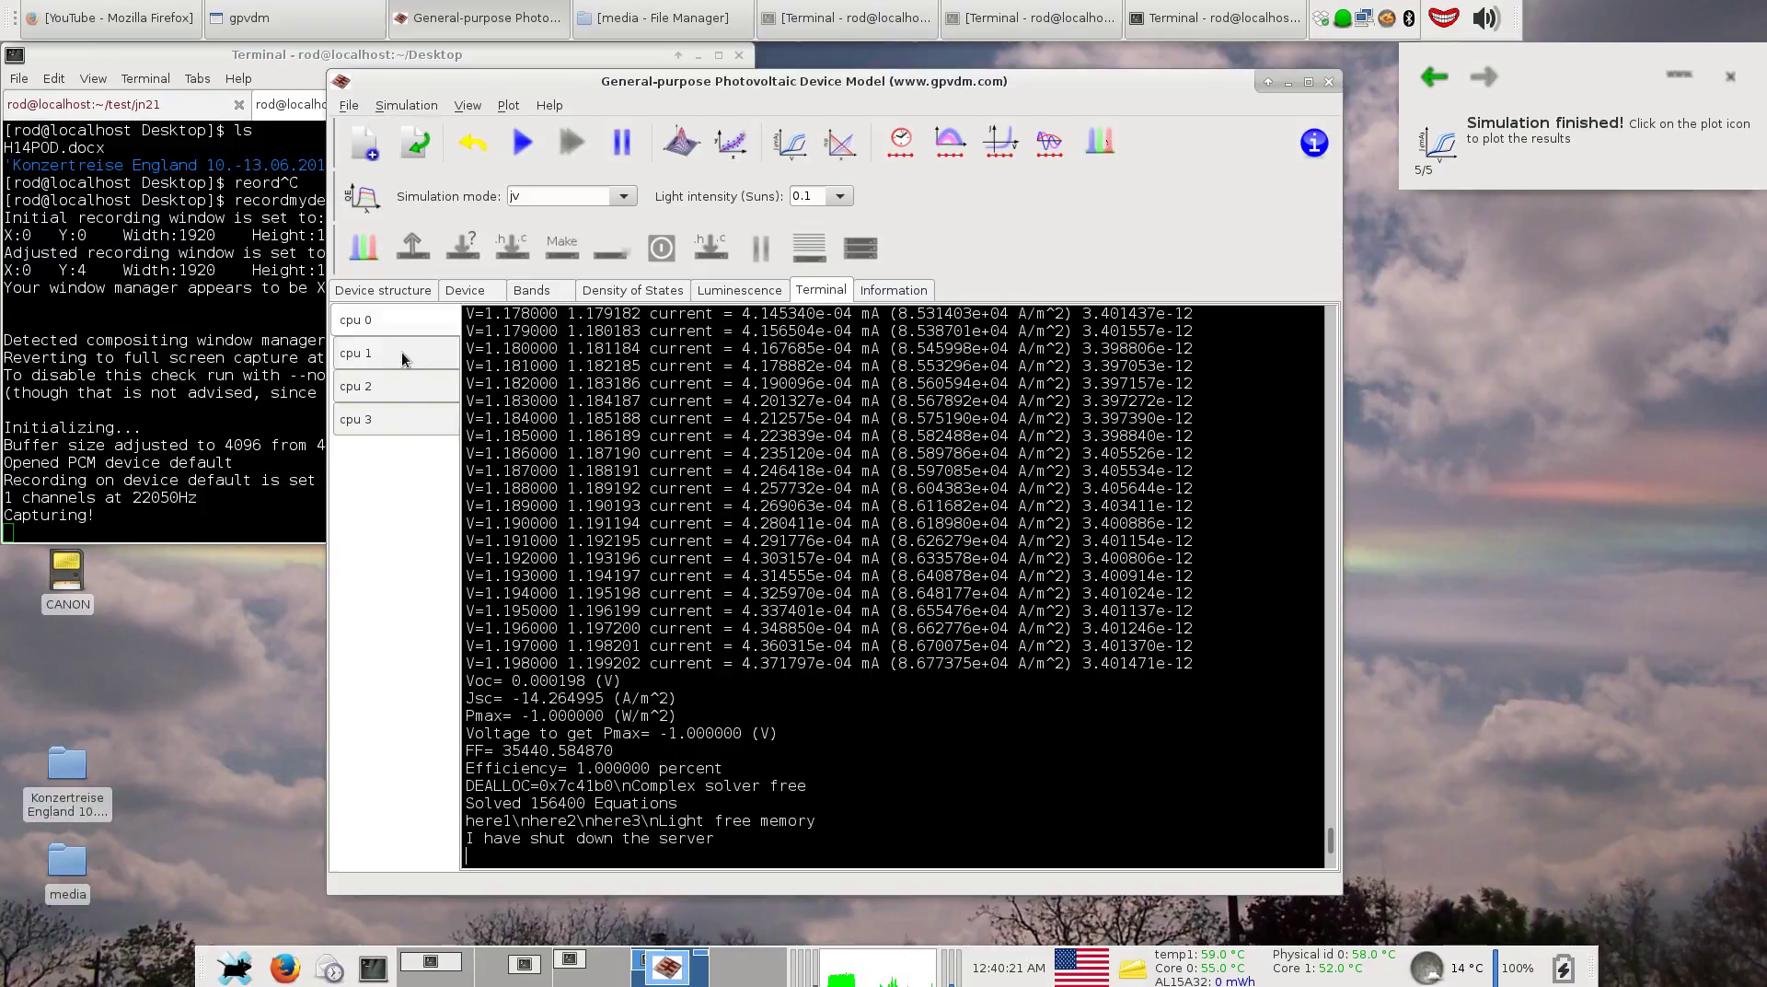
pyautogui.click(402, 359)
pyautogui.click(400, 313)
# On the Device structure tab, choose 1.0 in the Light intensity (Suns) dropdown.
pyautogui.click(361, 290)
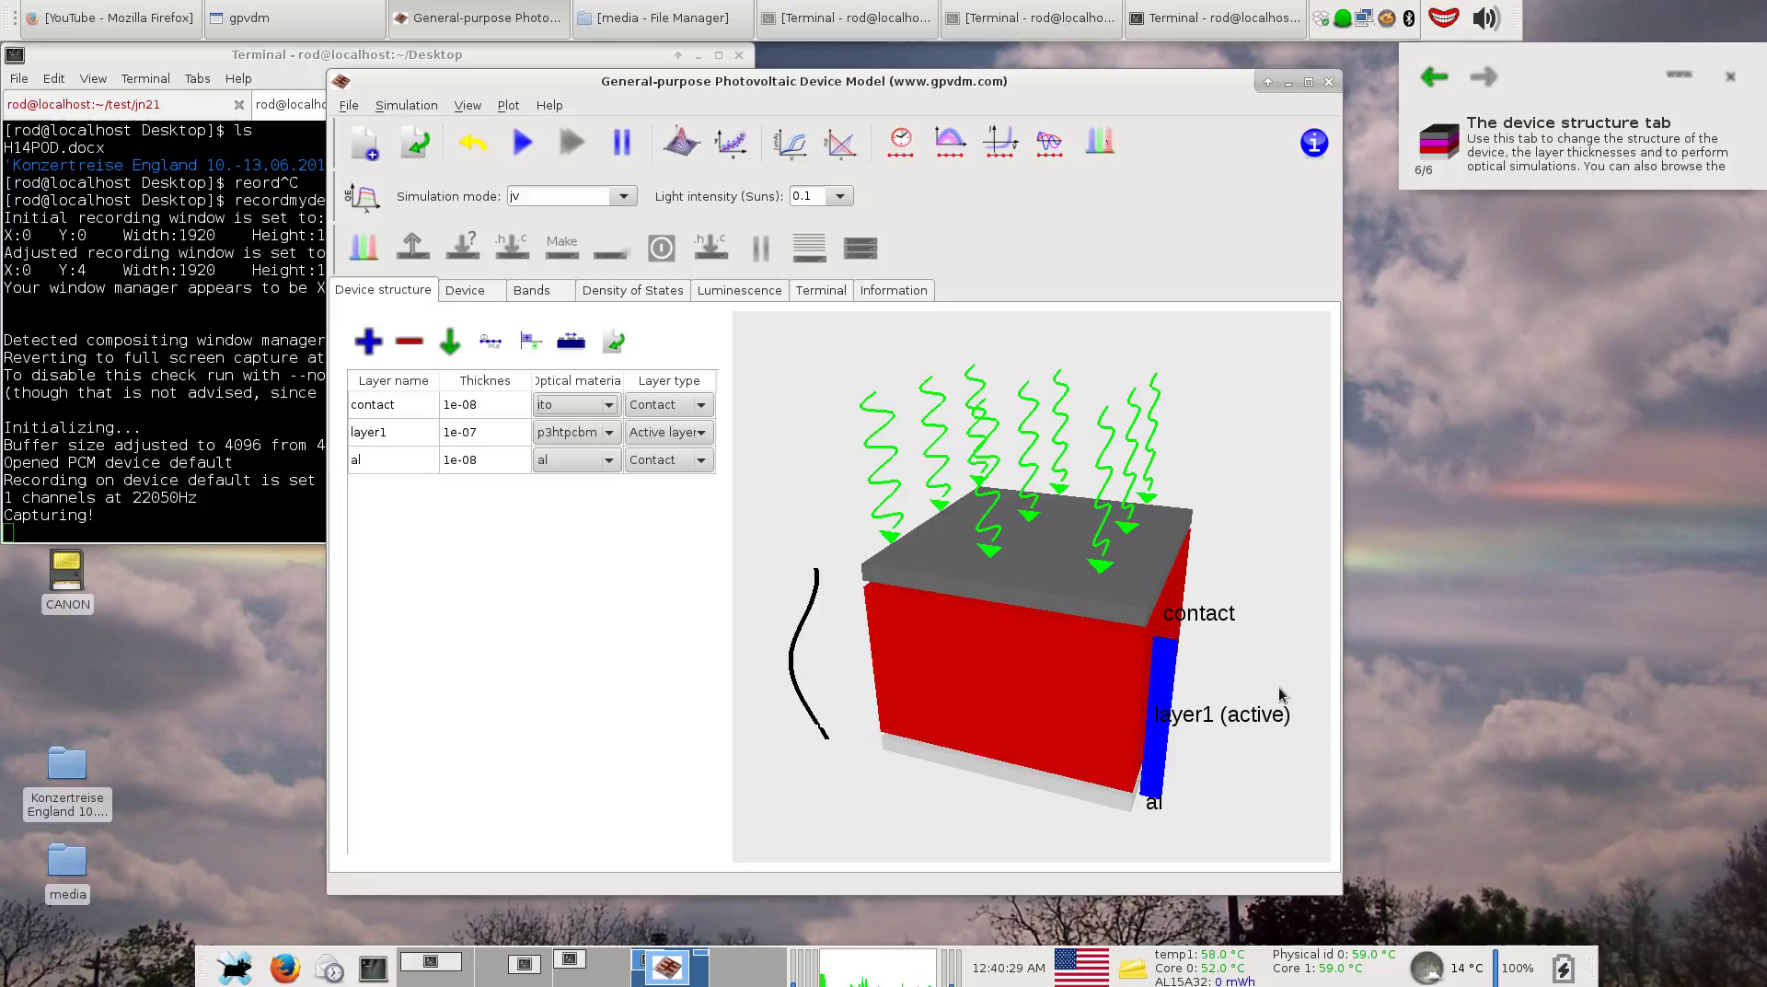
pyautogui.click(839, 196)
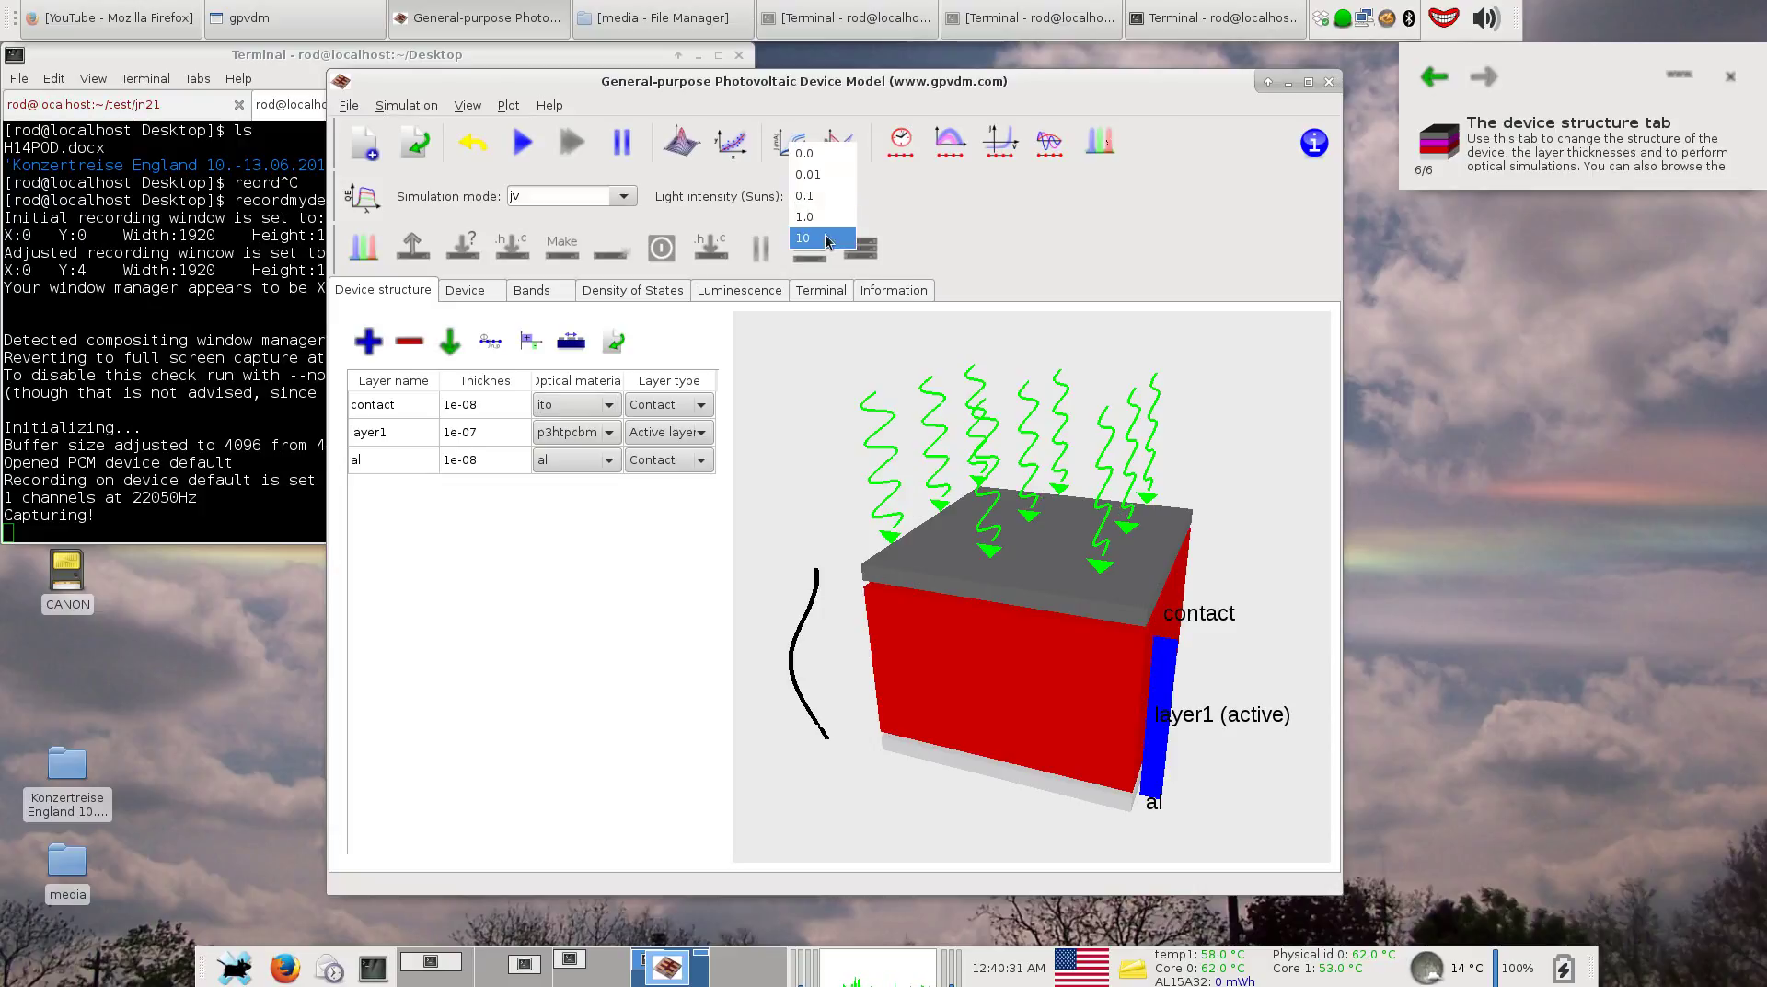
pyautogui.click(828, 213)
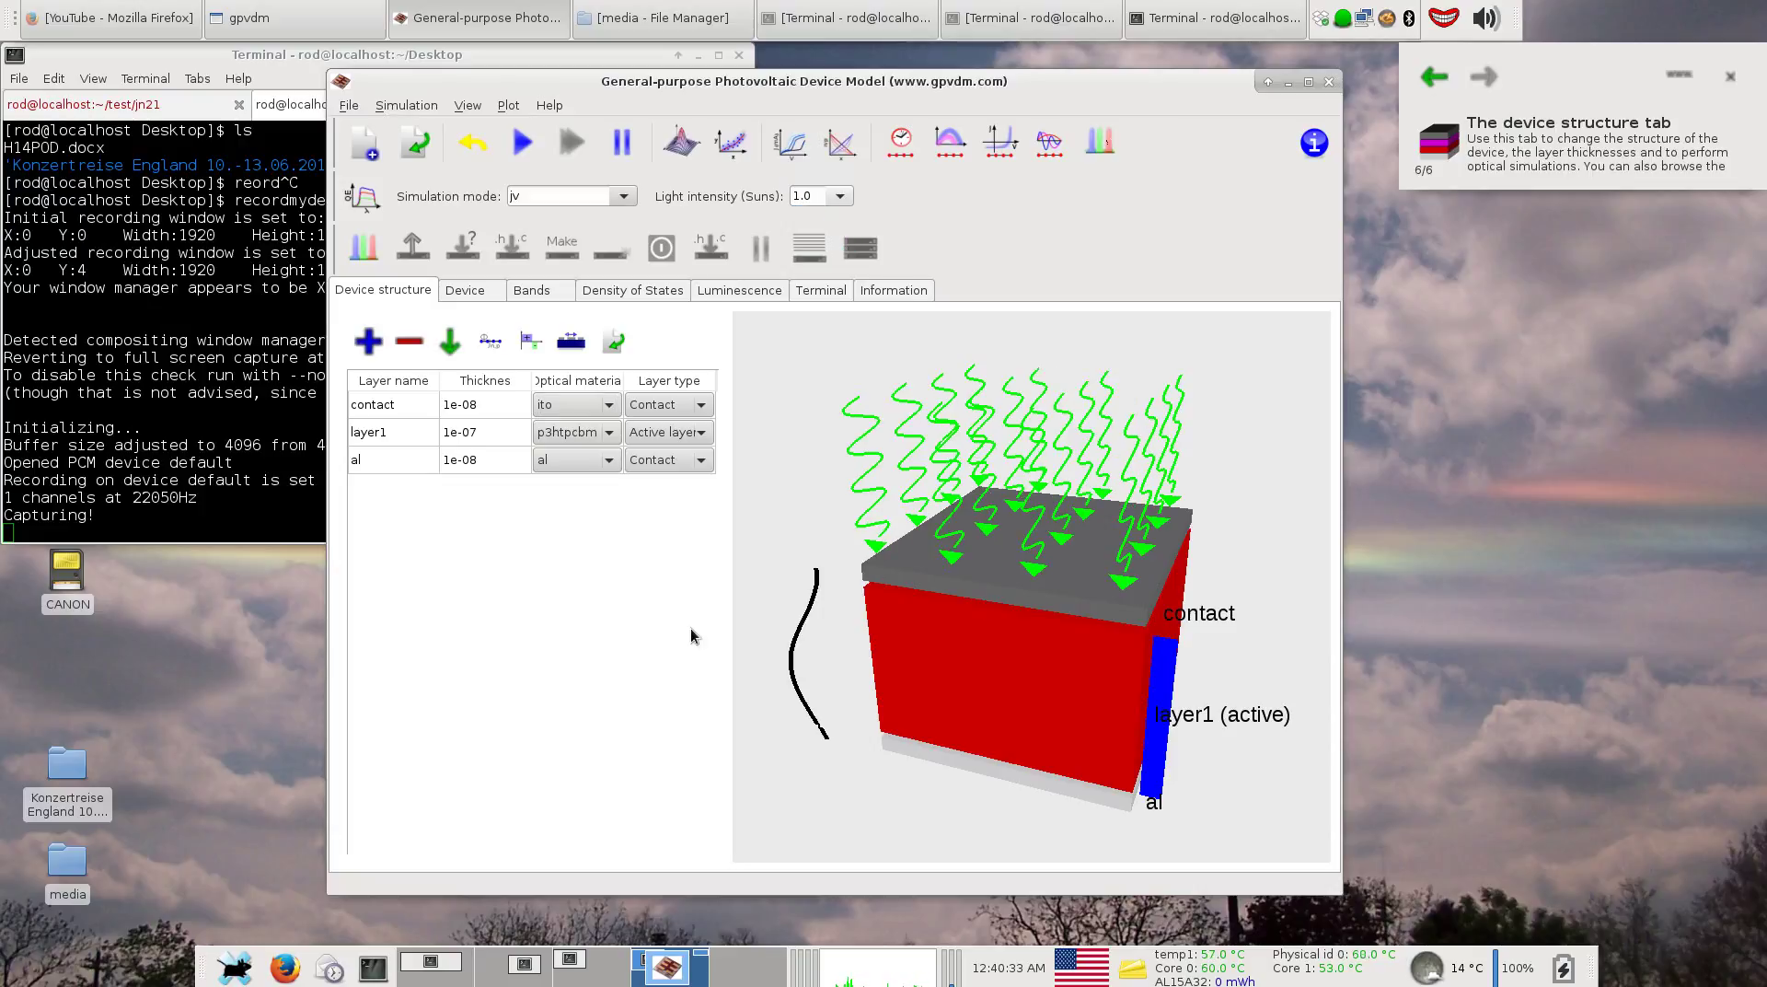